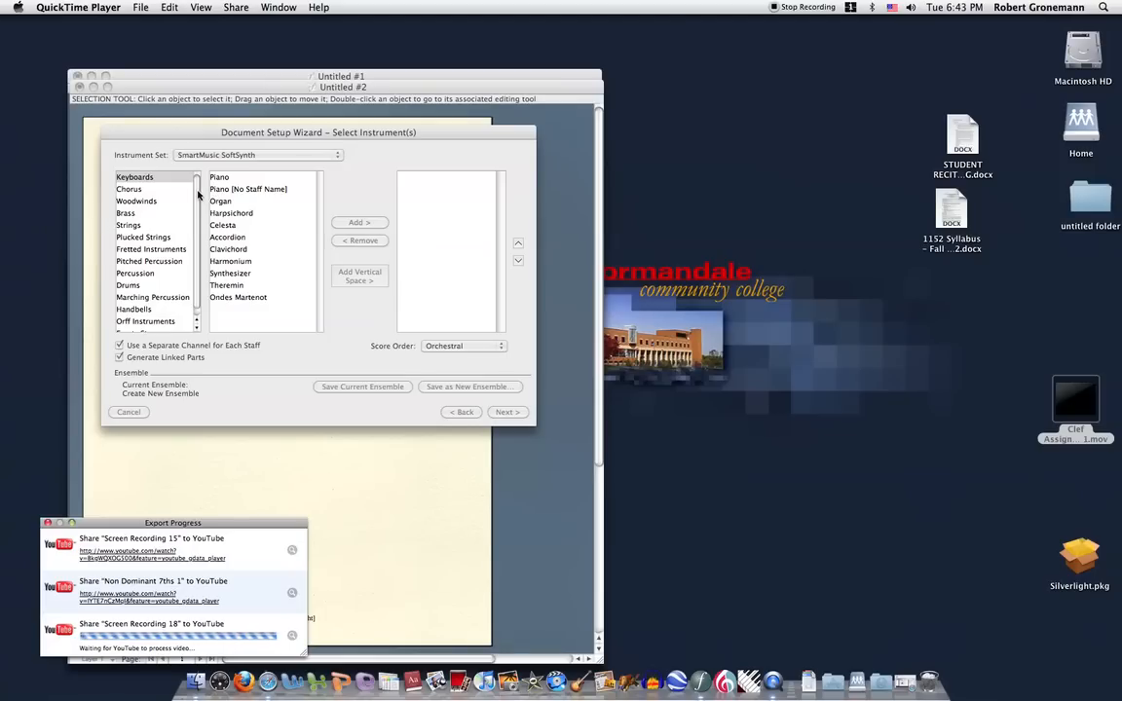
Switch to Finale and add a Bass Clef Staff from the Empty Staves group to the new document, continuing to the score information
left_click(196, 189)
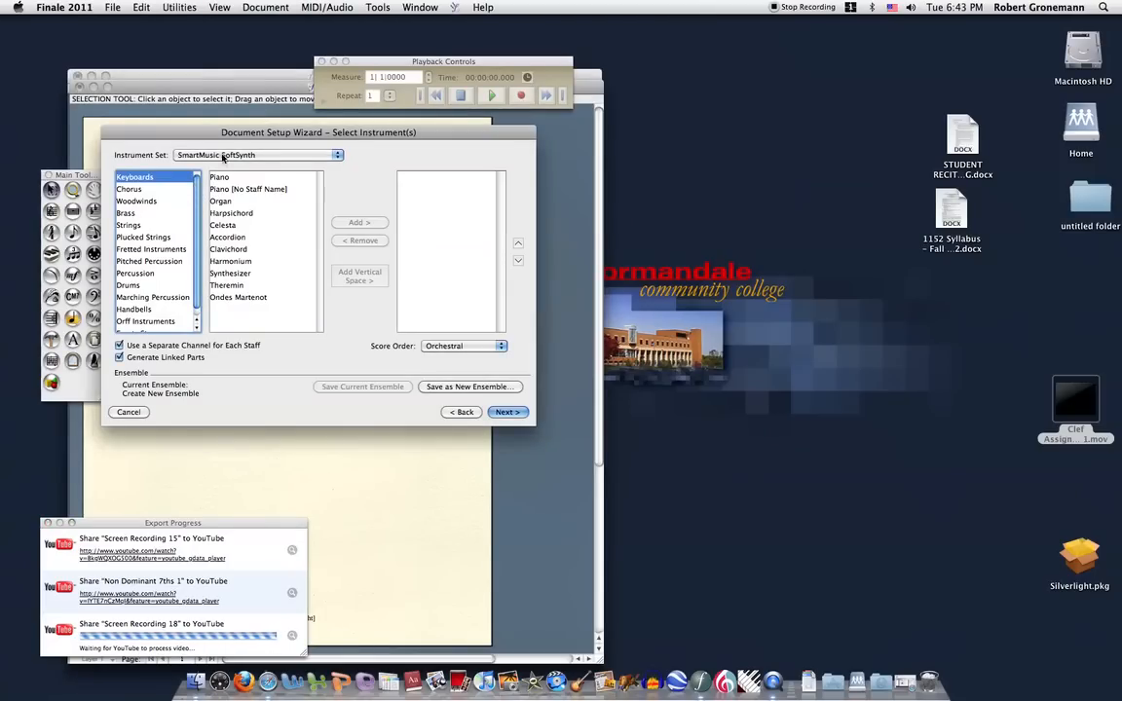
left_click_drag(252, 135, 278, 138)
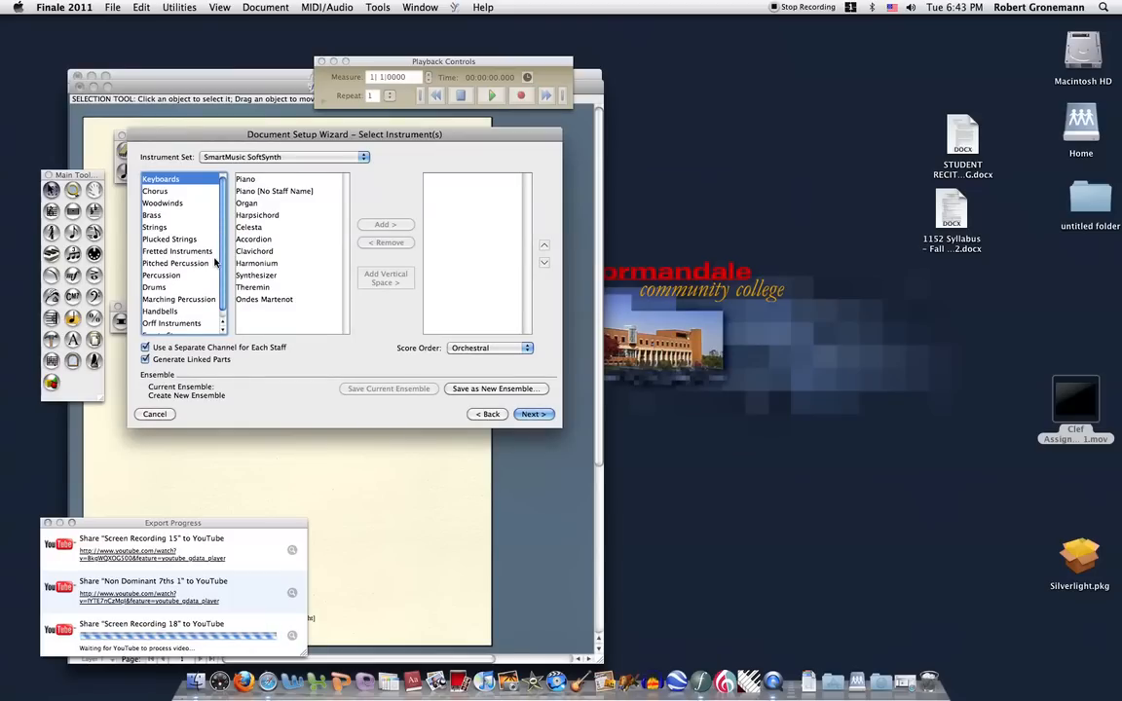
scroll(195, 239, "down", 1)
left_click(168, 330)
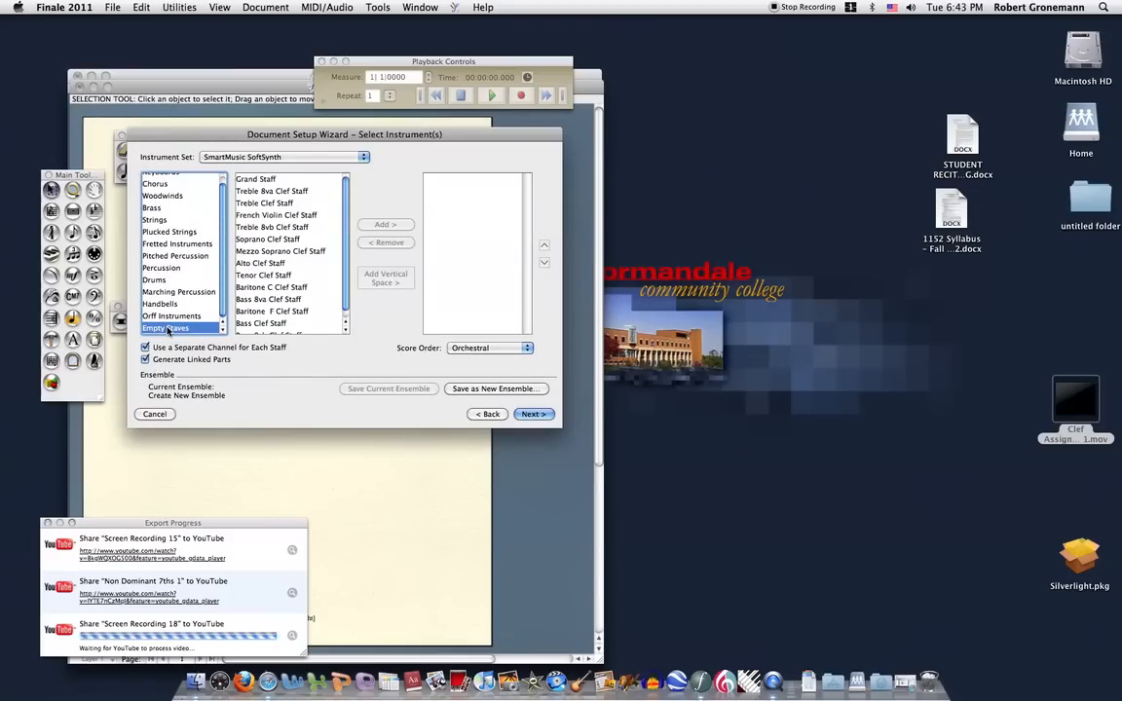
left_click(263, 322)
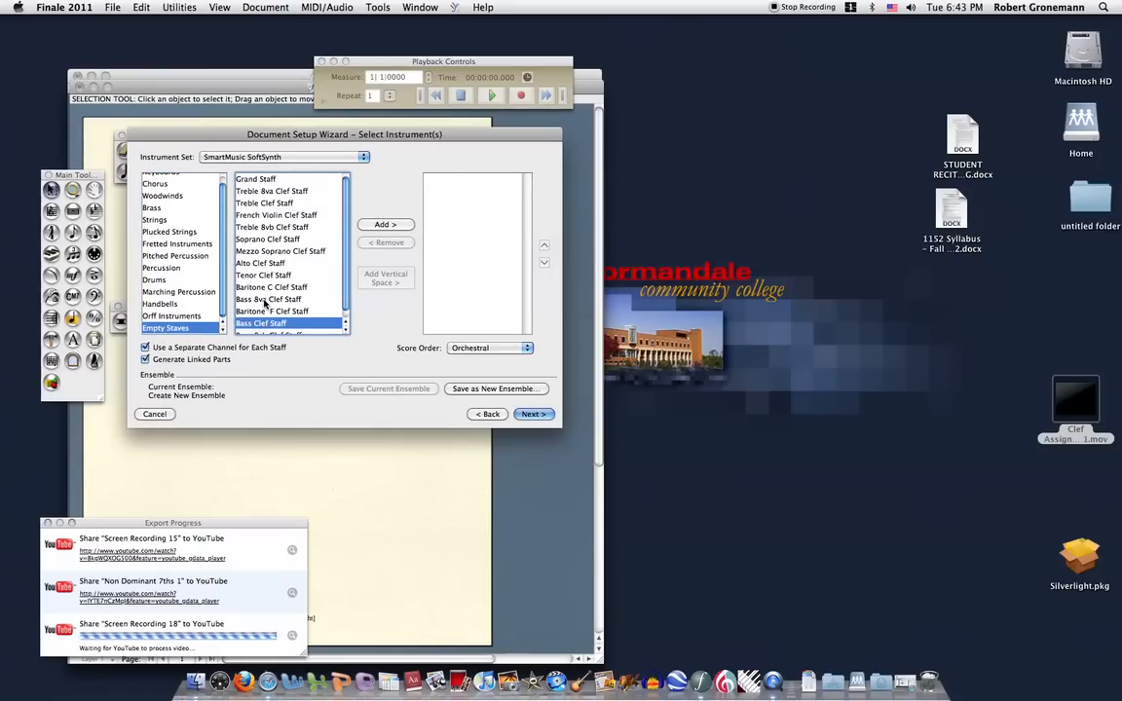
left_click(385, 224)
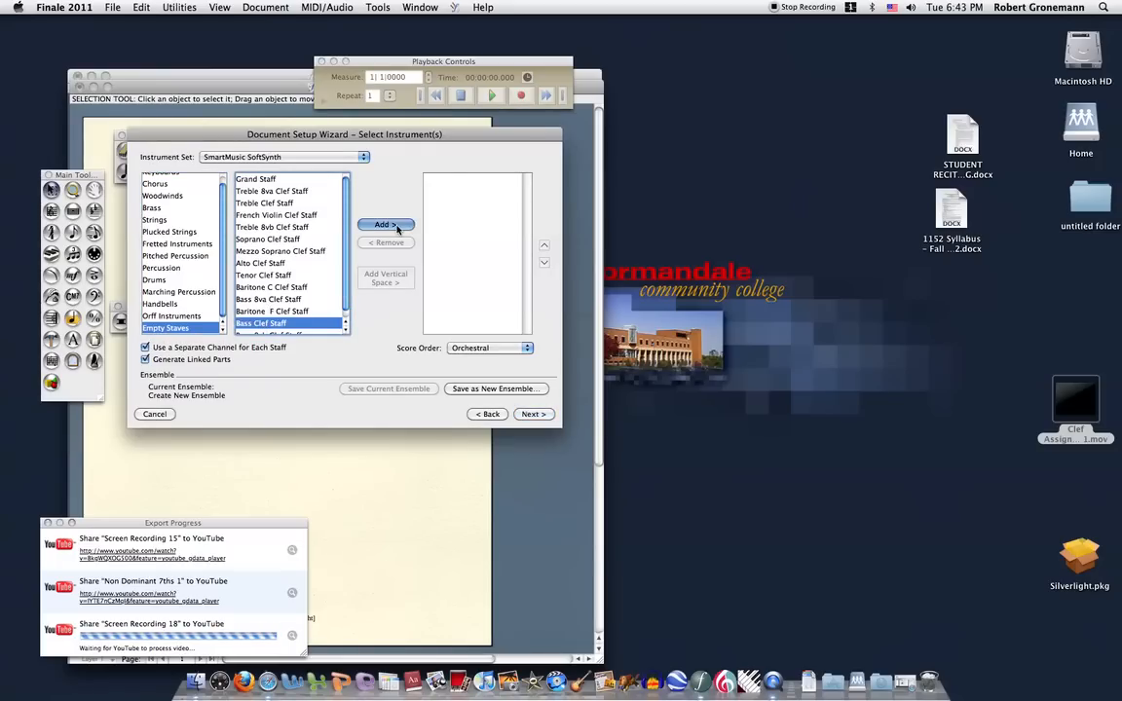
left_click(533, 416)
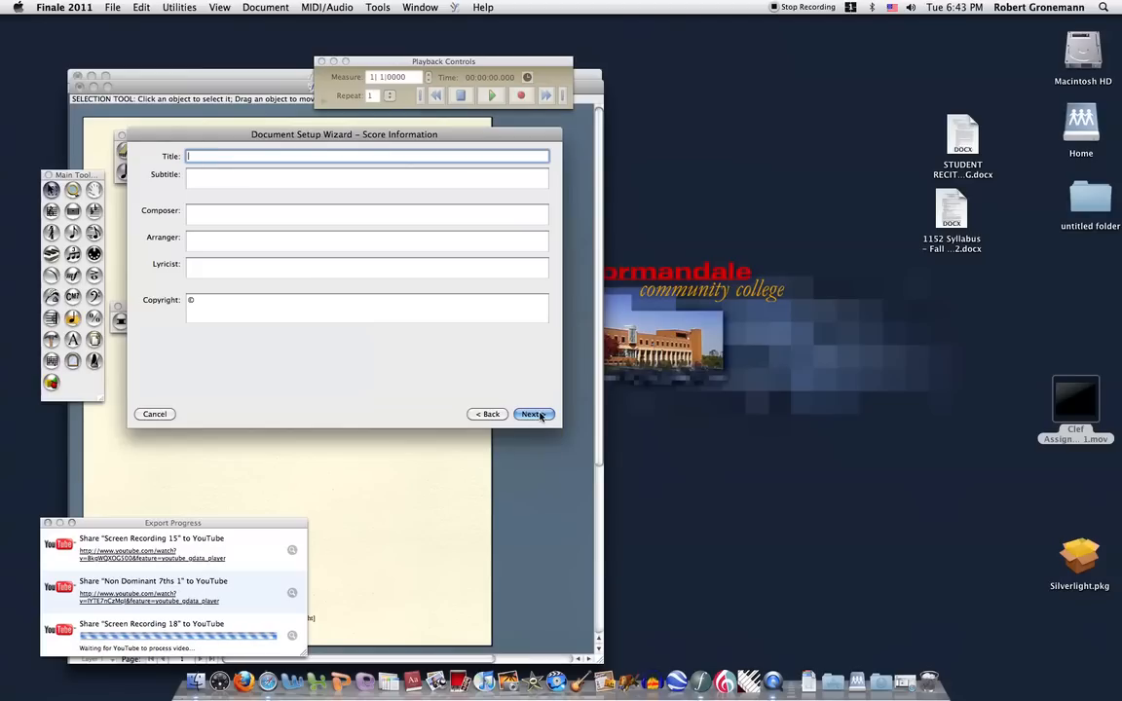
Enter the score title "Wir glauben all' einen Gott", including the quotation marks
type("1")
type("Wi")
type("r glaube")
type("n all")
type("' einen G")
type("o")
type("tt")
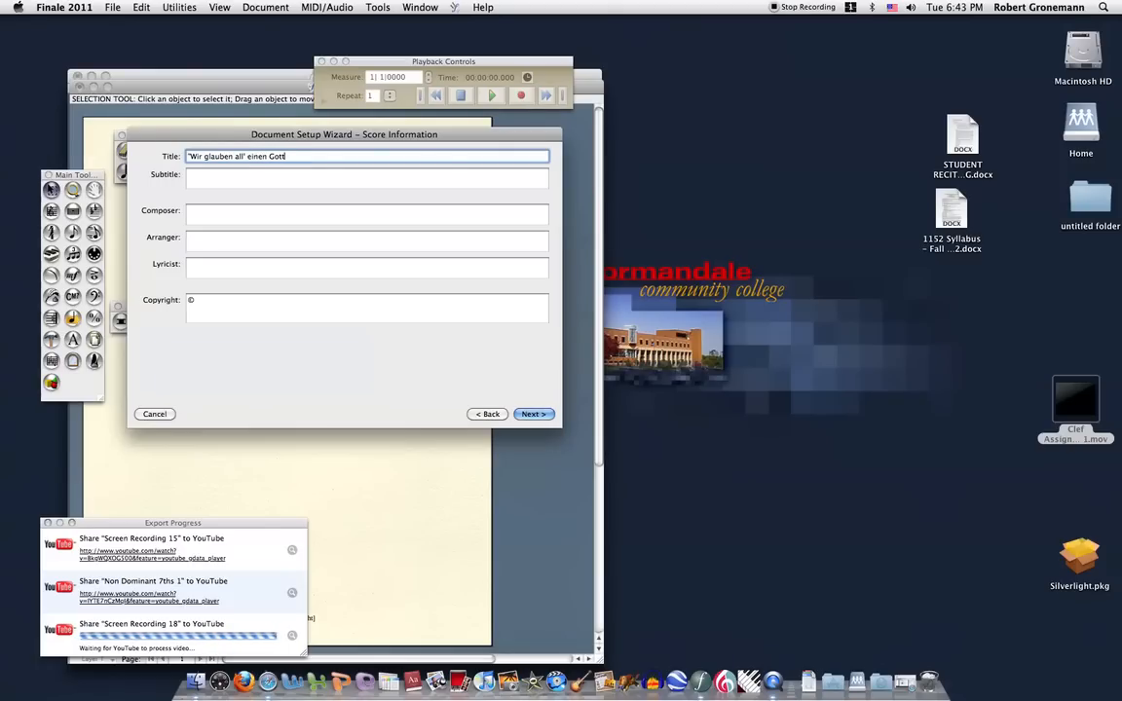
type("\"")
key("Tab")
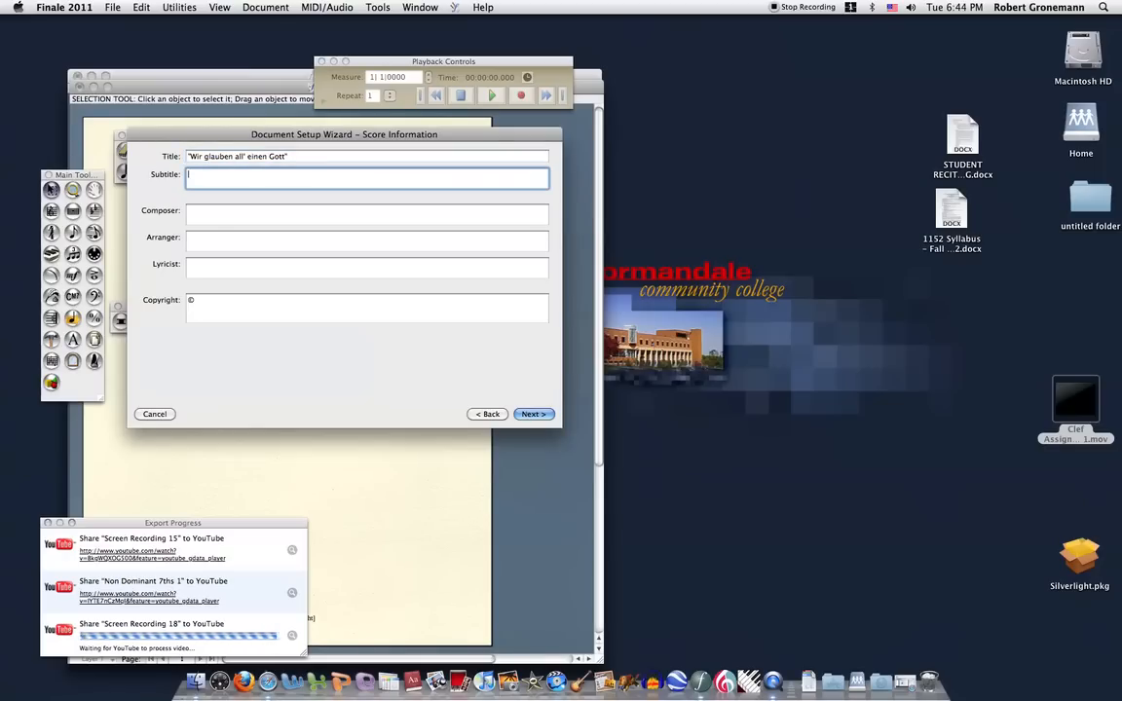
Set the subtitle to from Clavier-Ubung III, BWV 680, mm. 4-9
type("from ")
type("C")
type("lavie")
type("r")
type("-Ubun")
type("g")
type(" III")
type(".")
type(" BWV")
type(" 680")
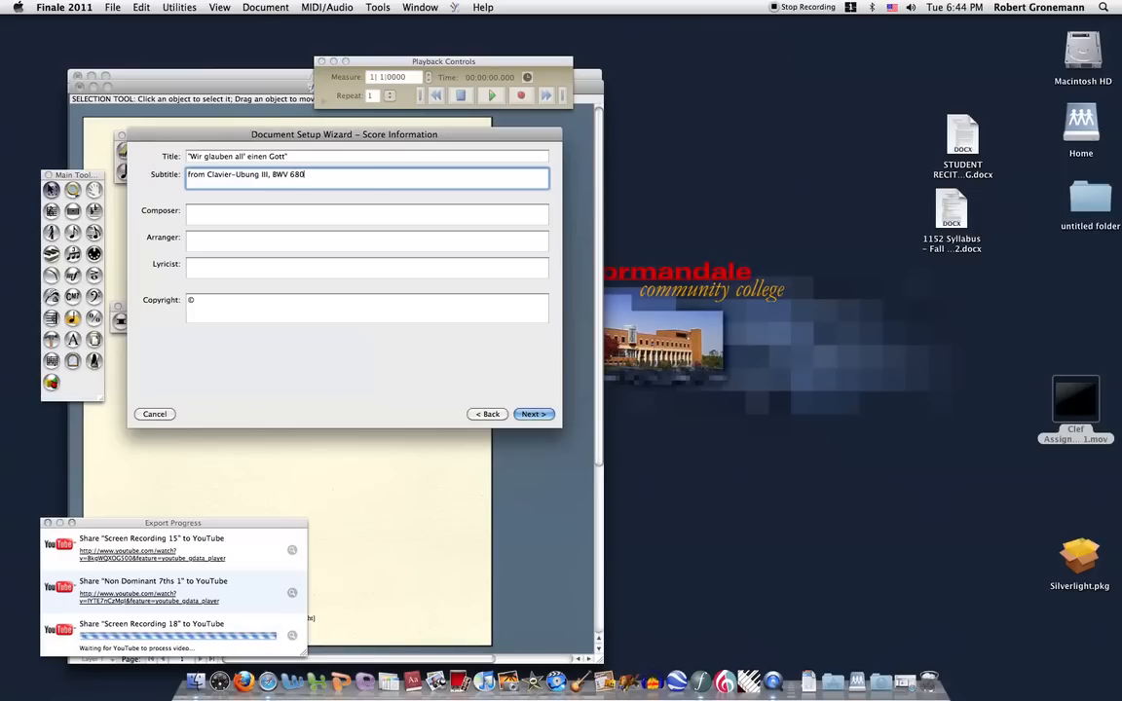
type(", mm. 4-9")
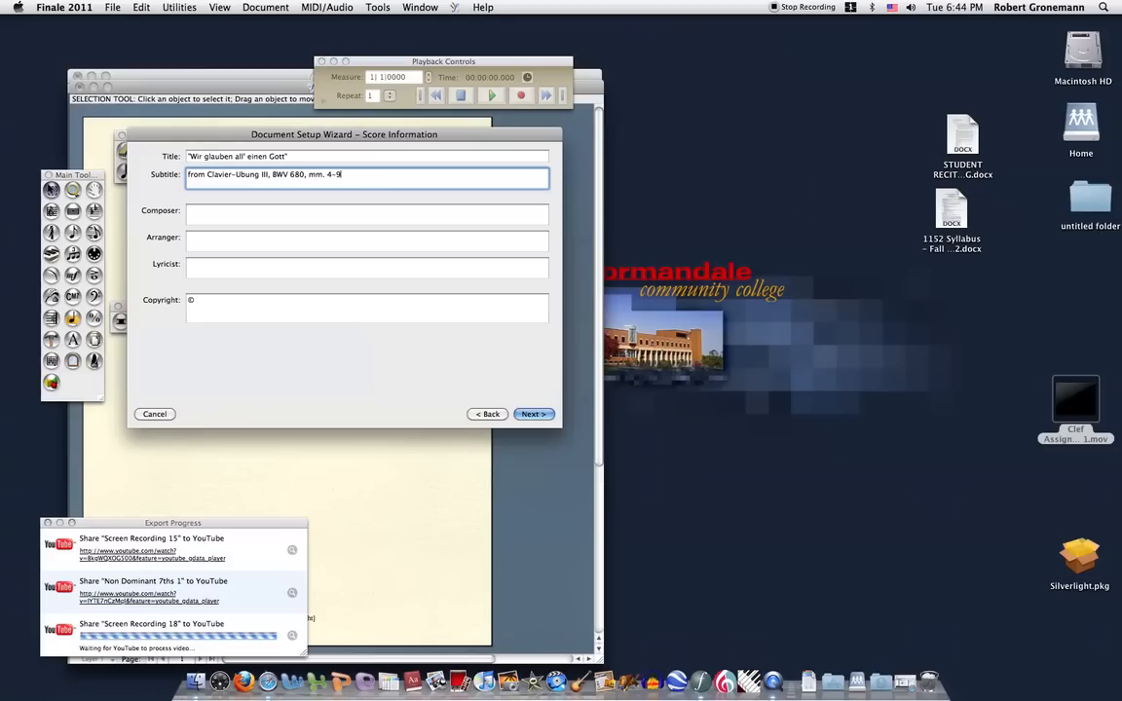
Enter Bach as composer and the placeholder Your Name Here as arranger, and continue to the score settings
left_click(276, 213)
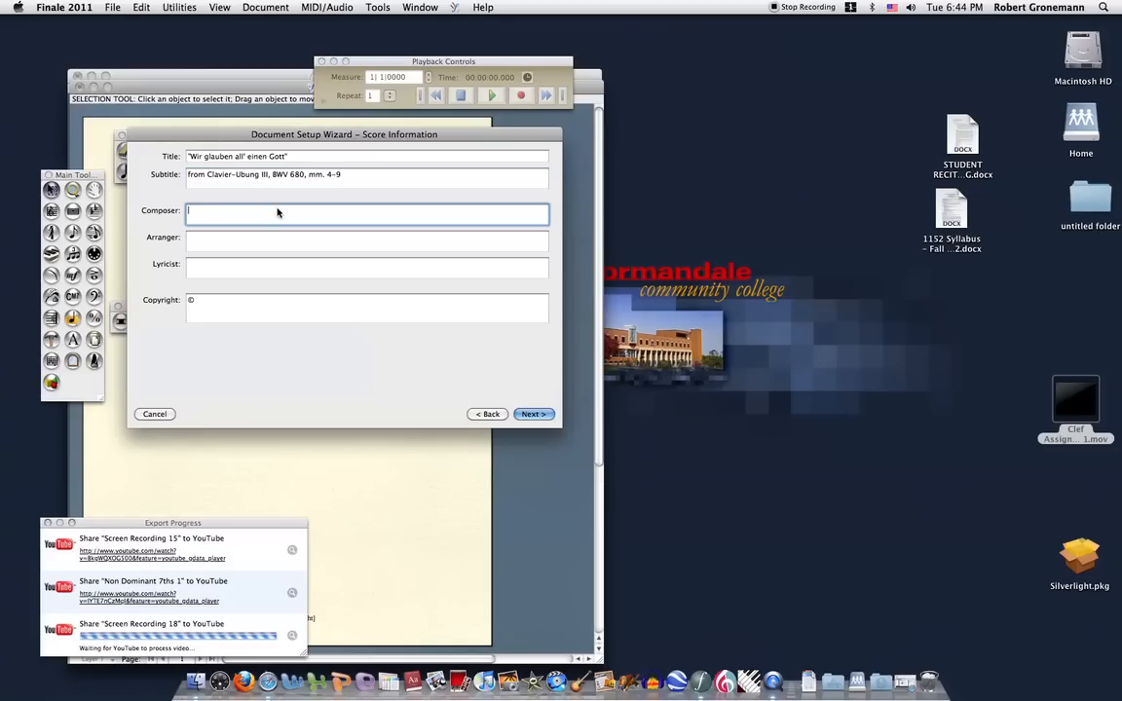
type("Bach")
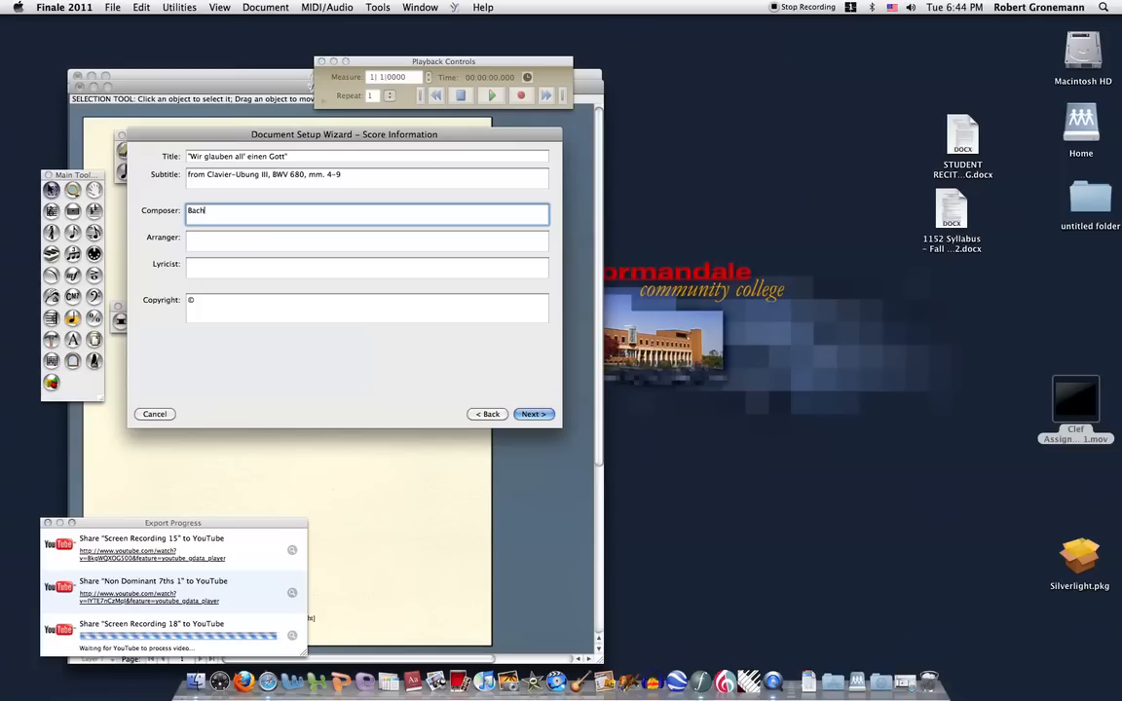
key("Tab")
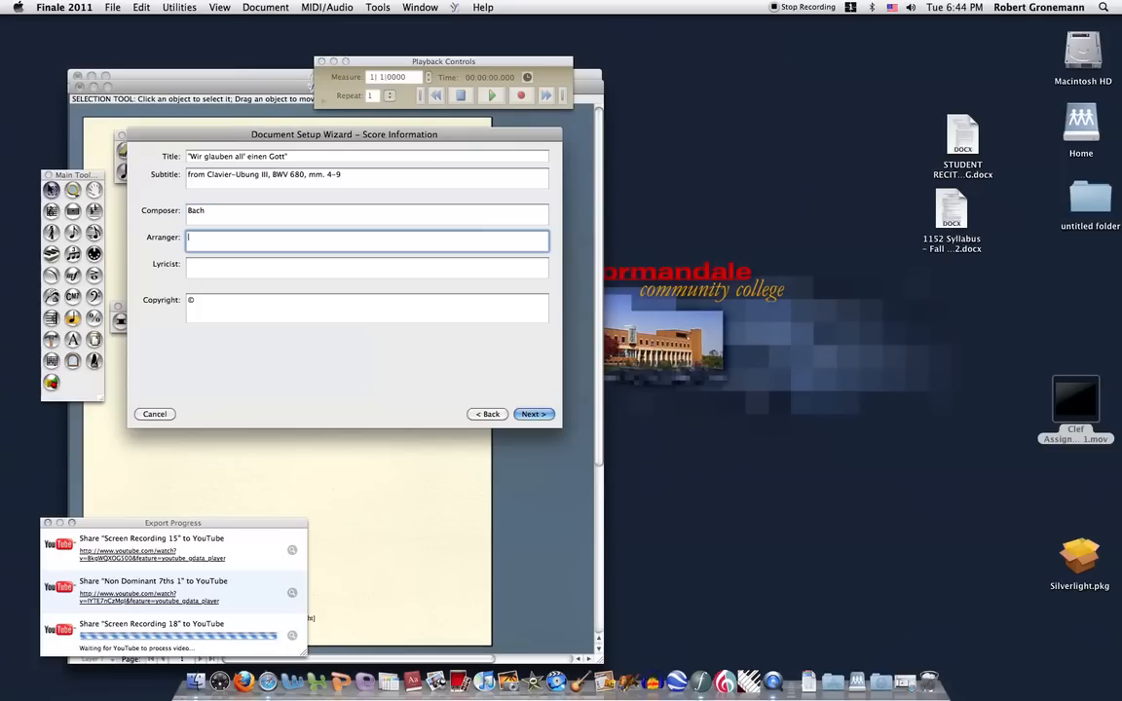
type("Your Name Here")
left_click(532, 414)
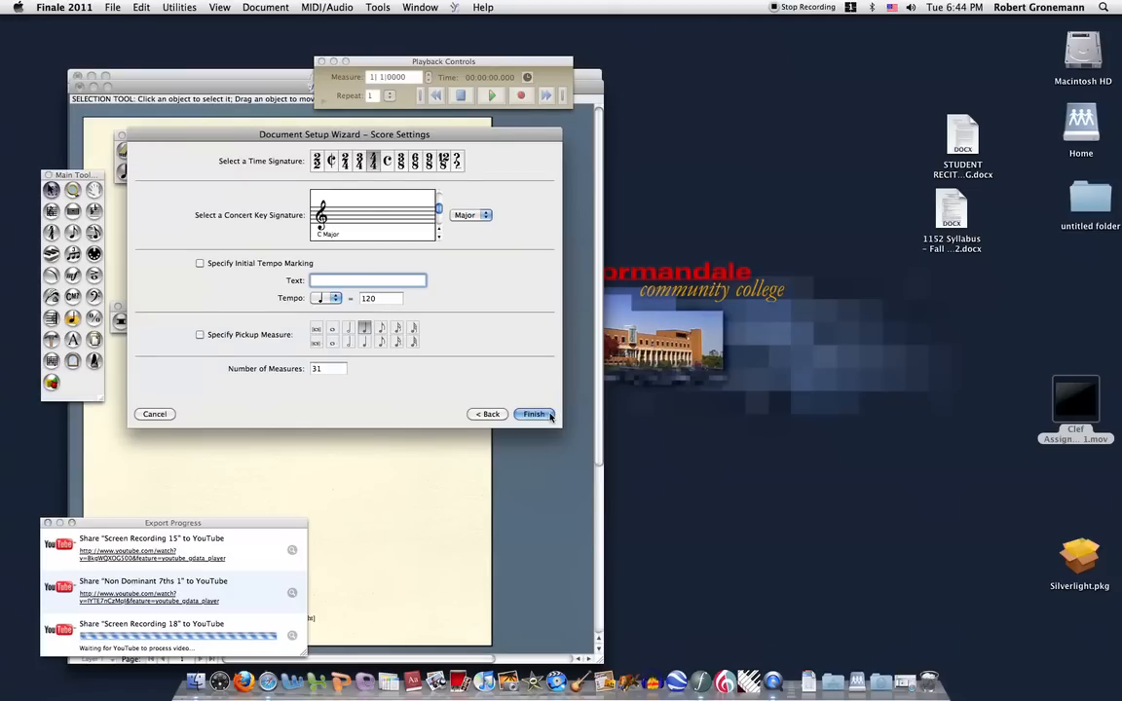
Set the time signature to 2/4 and the number of measures to 6, and finish the document setup
left_click(344, 160)
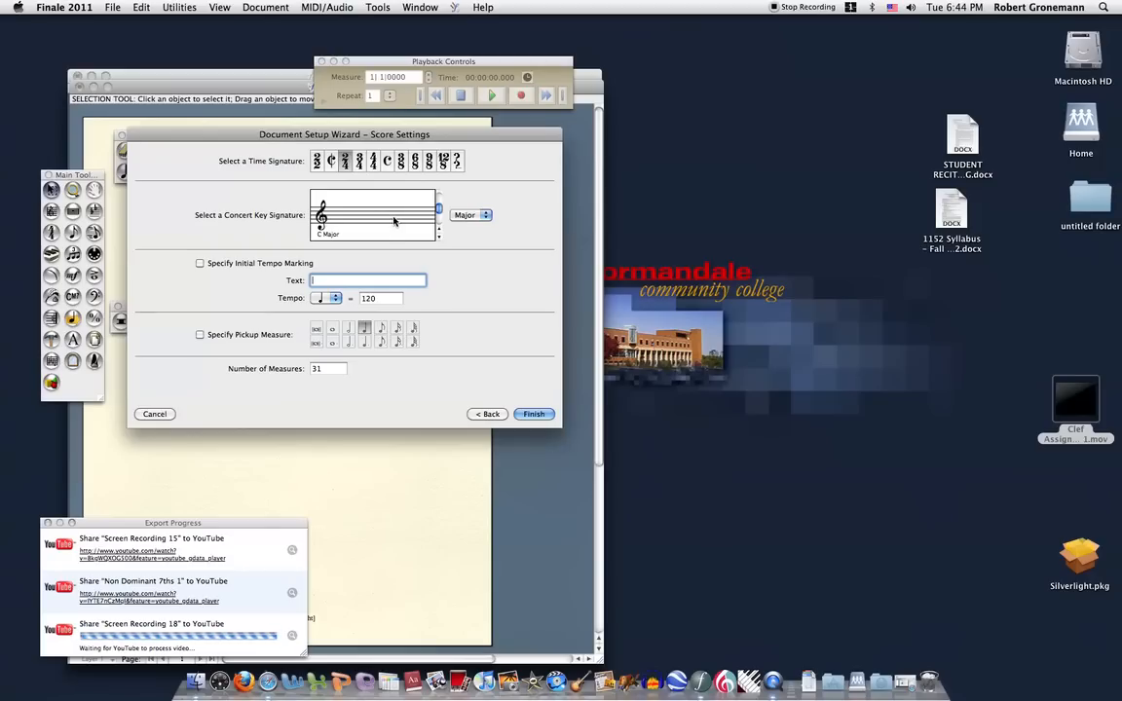
left_click_drag(337, 369, 306, 368)
key("BackSpace")
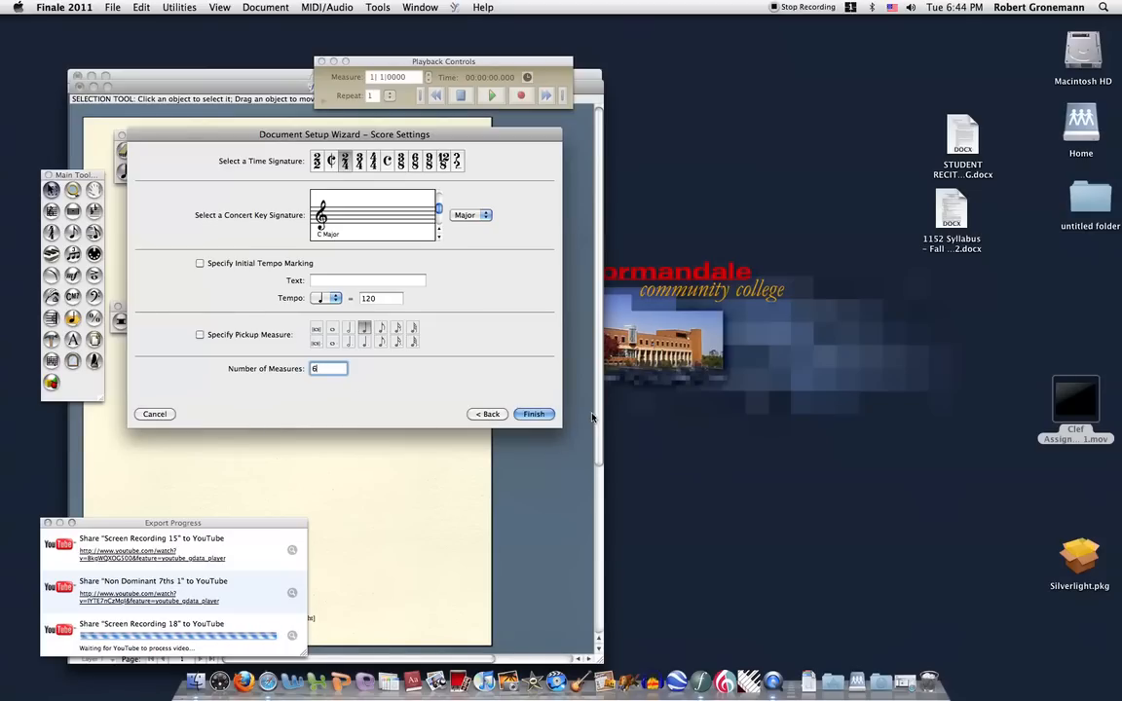
left_click(534, 414)
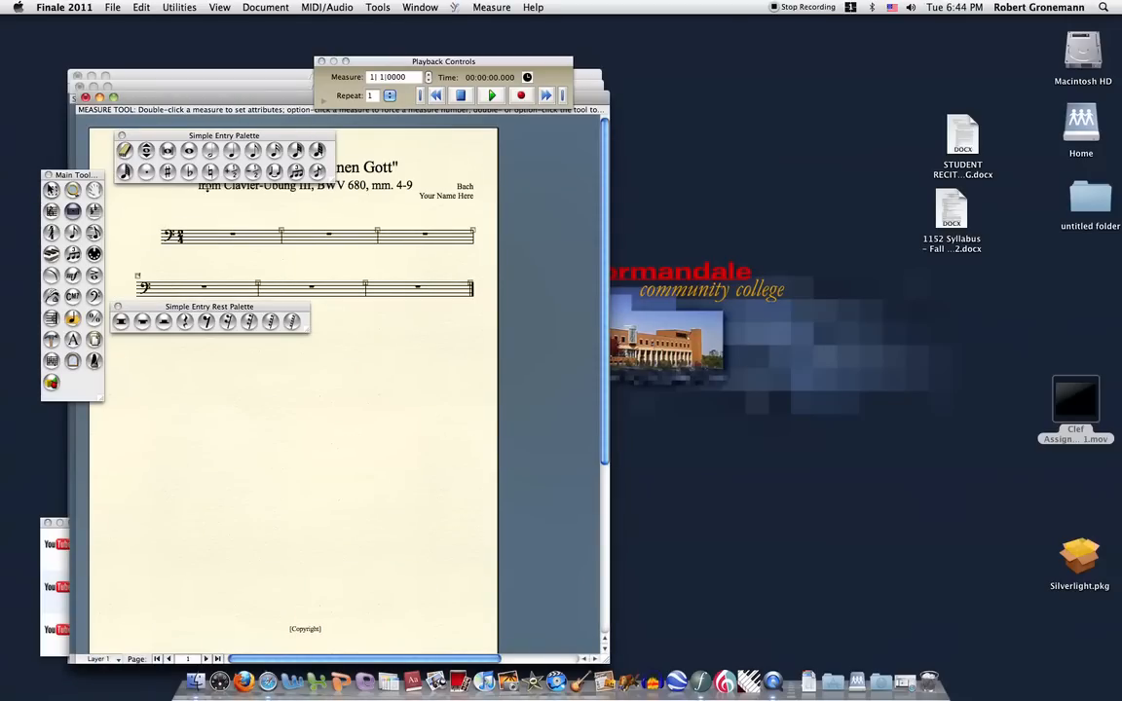
Move the Simple Entry Rest Palette clear of the second staff, and close and redisplay it
left_click_drag(162, 311, 200, 318)
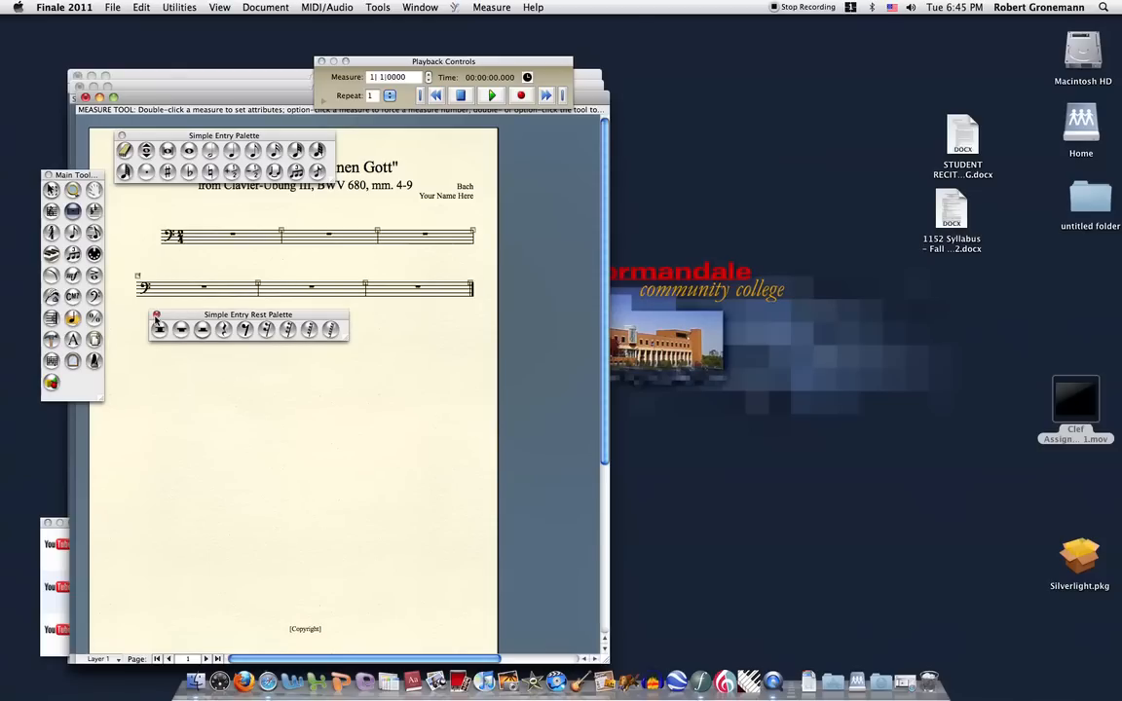
left_click(156, 316)
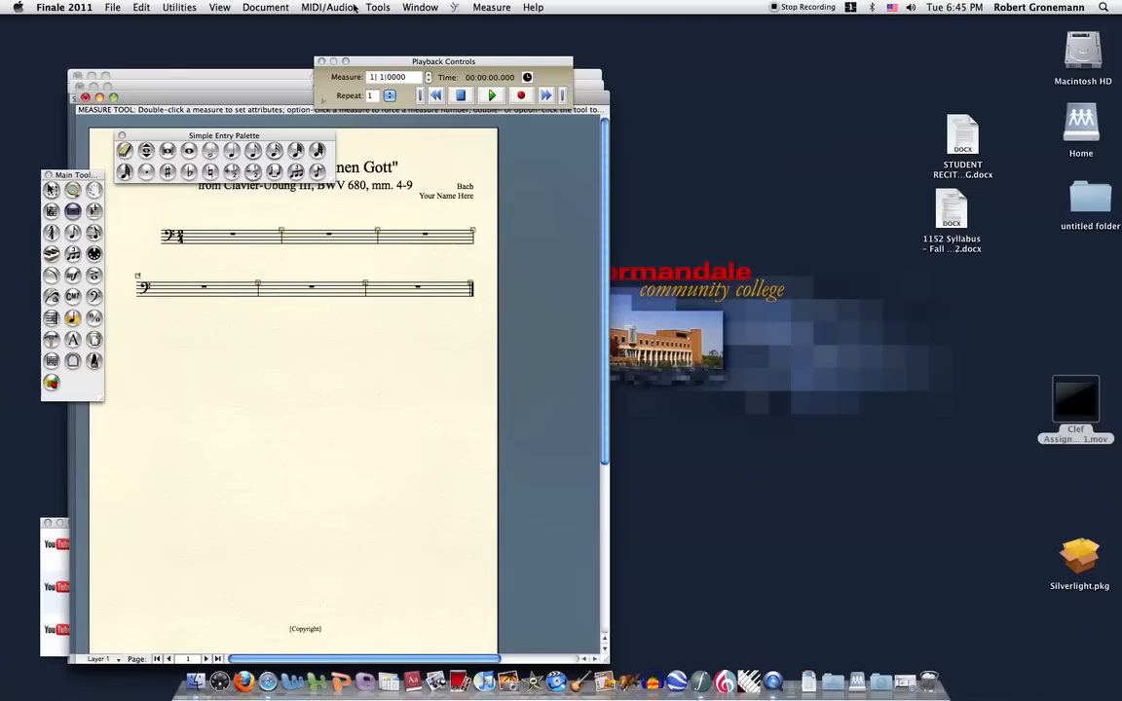
left_click(421, 8)
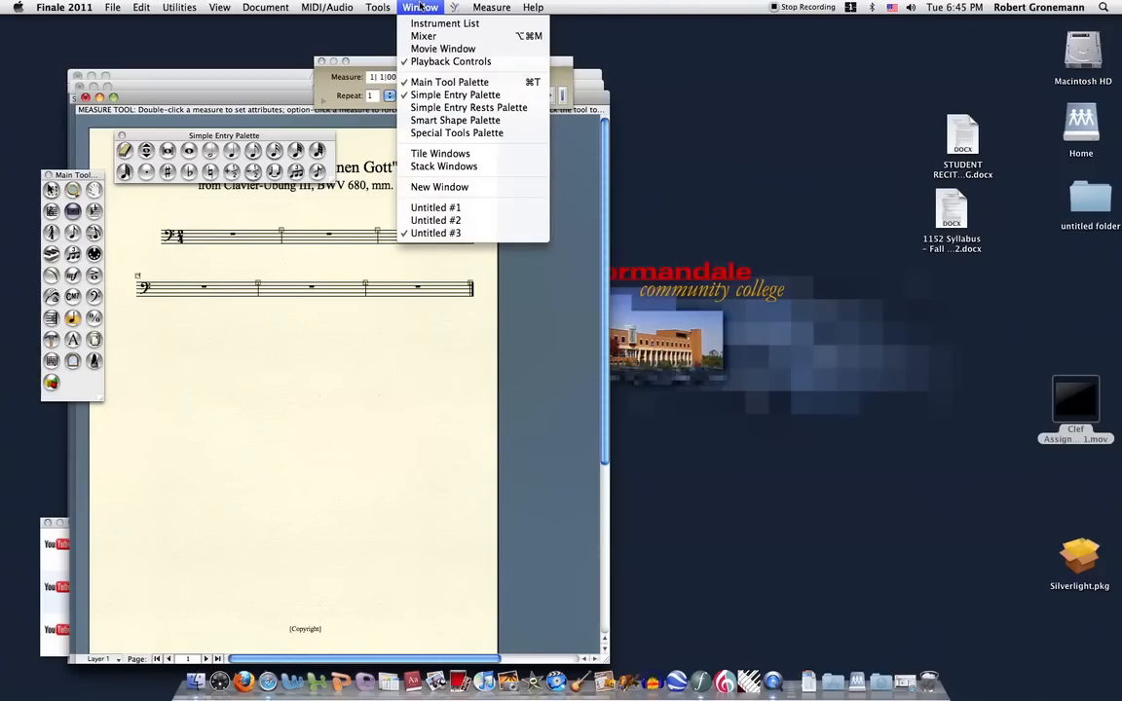
left_click(455, 108)
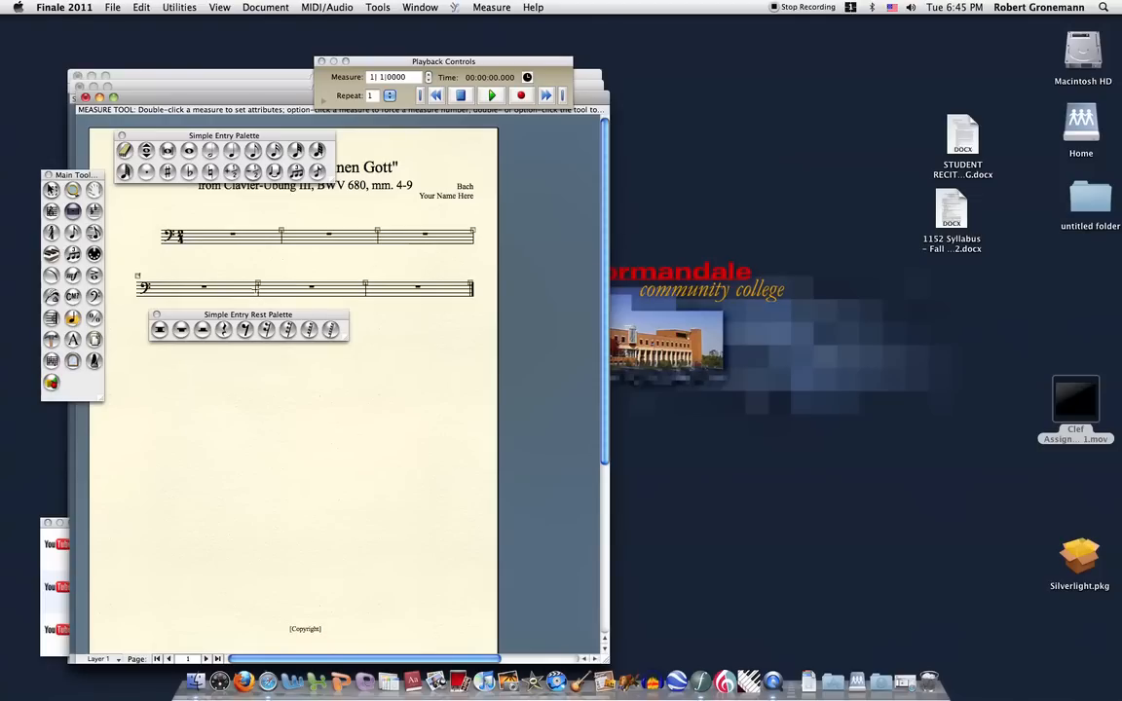
Enter an eighth rest and three eighth notes in measure 1, four eighth notes in measure 2, and one in measure 3
left_click(244, 329)
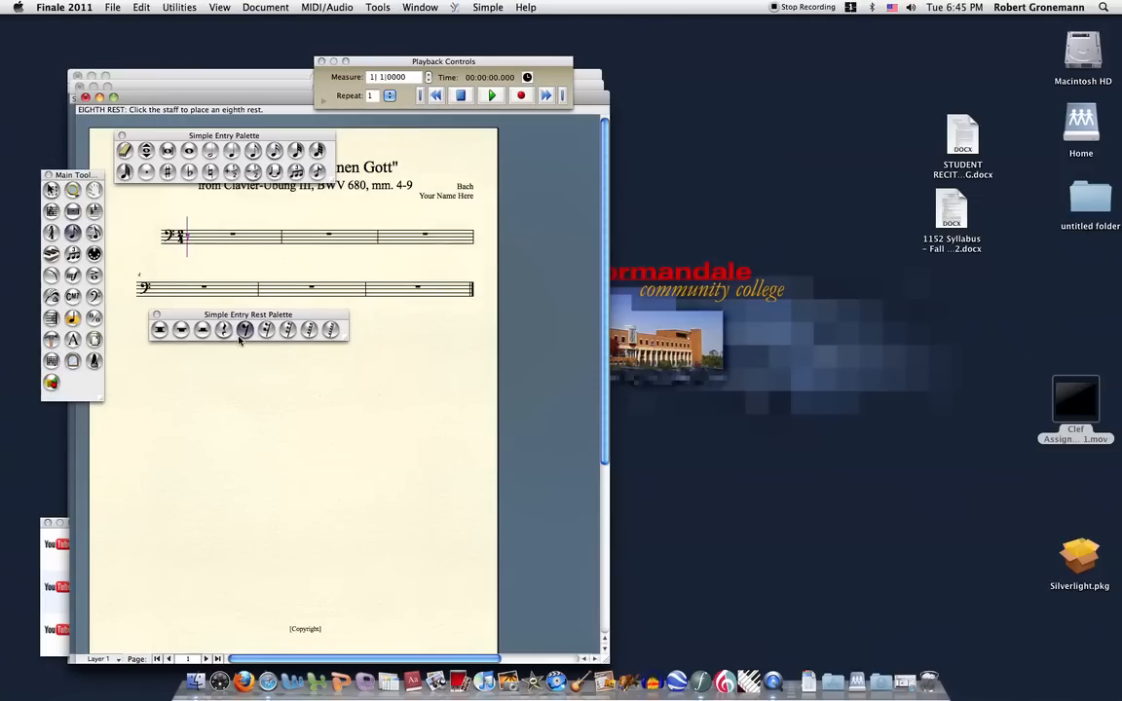
left_click(190, 236)
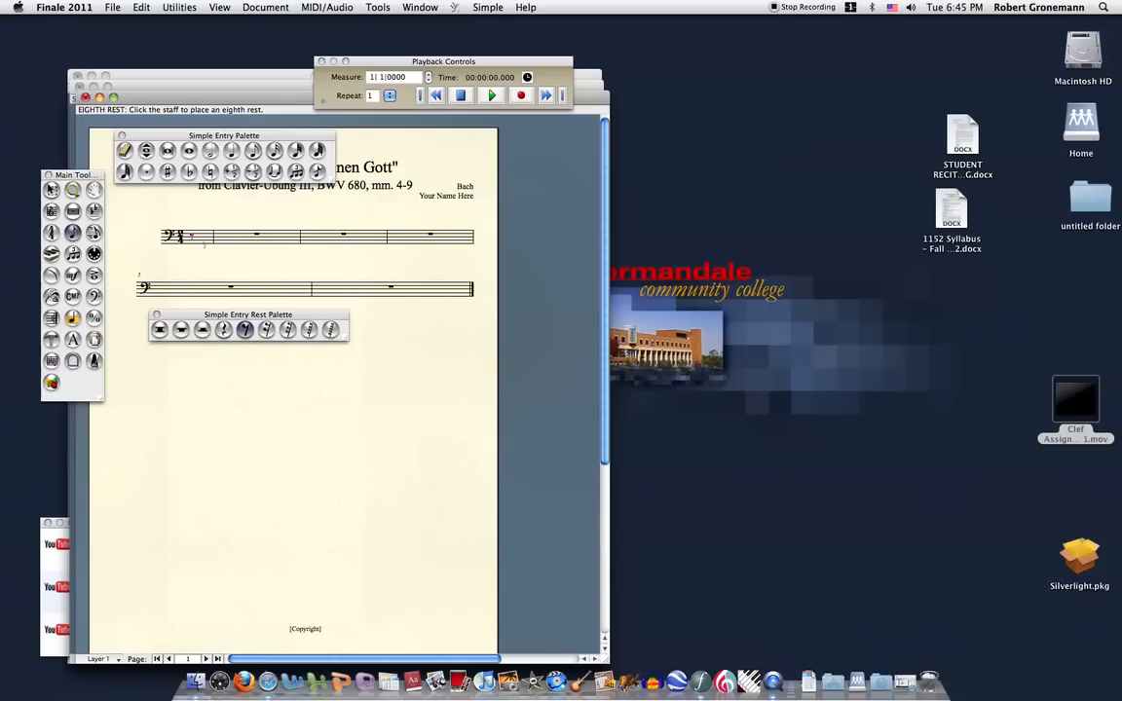
key("4")
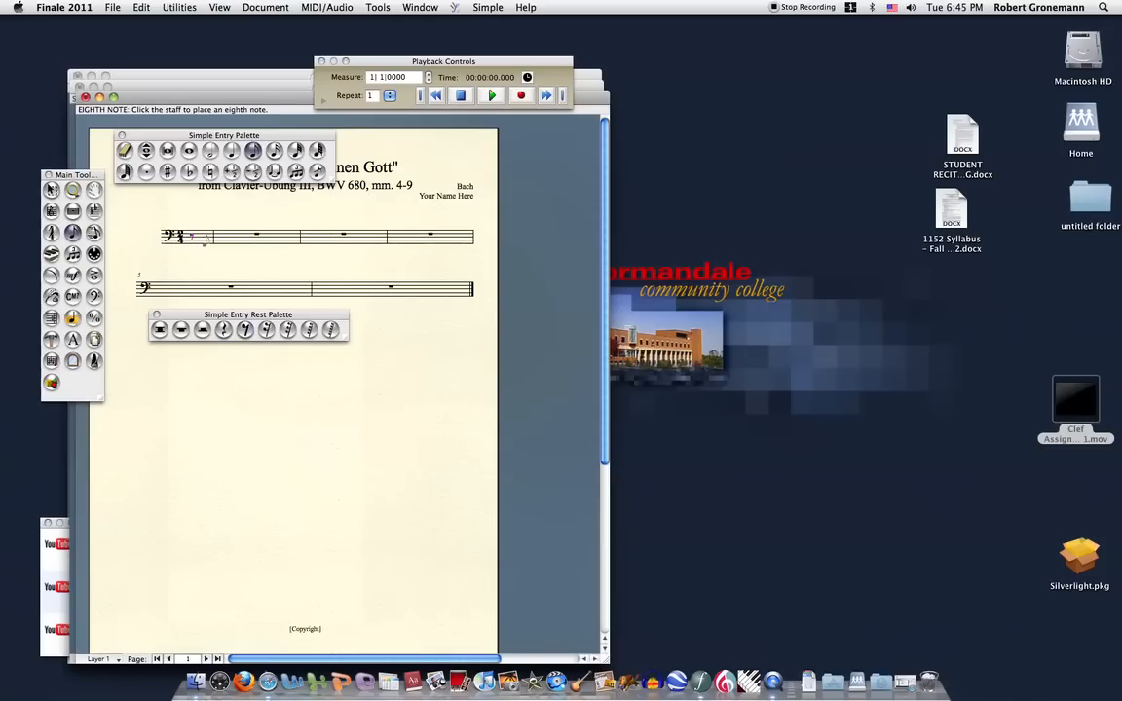
left_click_drag(237, 140, 240, 164)
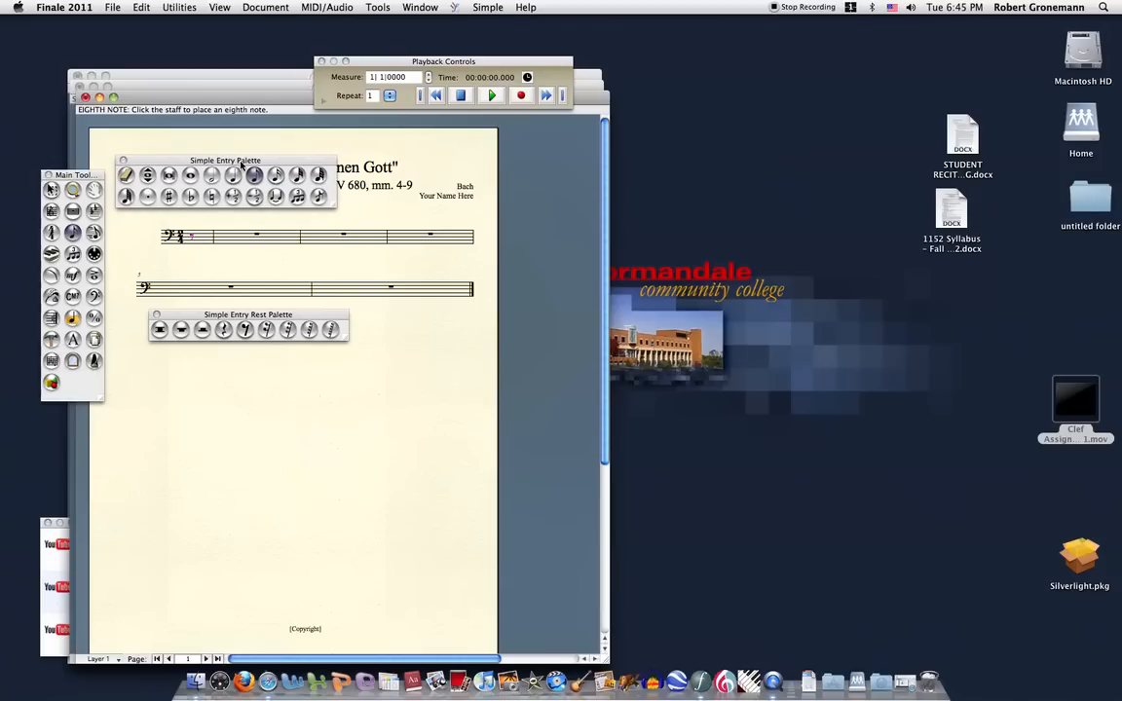
left_click(204, 230)
left_click(223, 232)
left_click(245, 230)
left_click(249, 229)
left_click(258, 229)
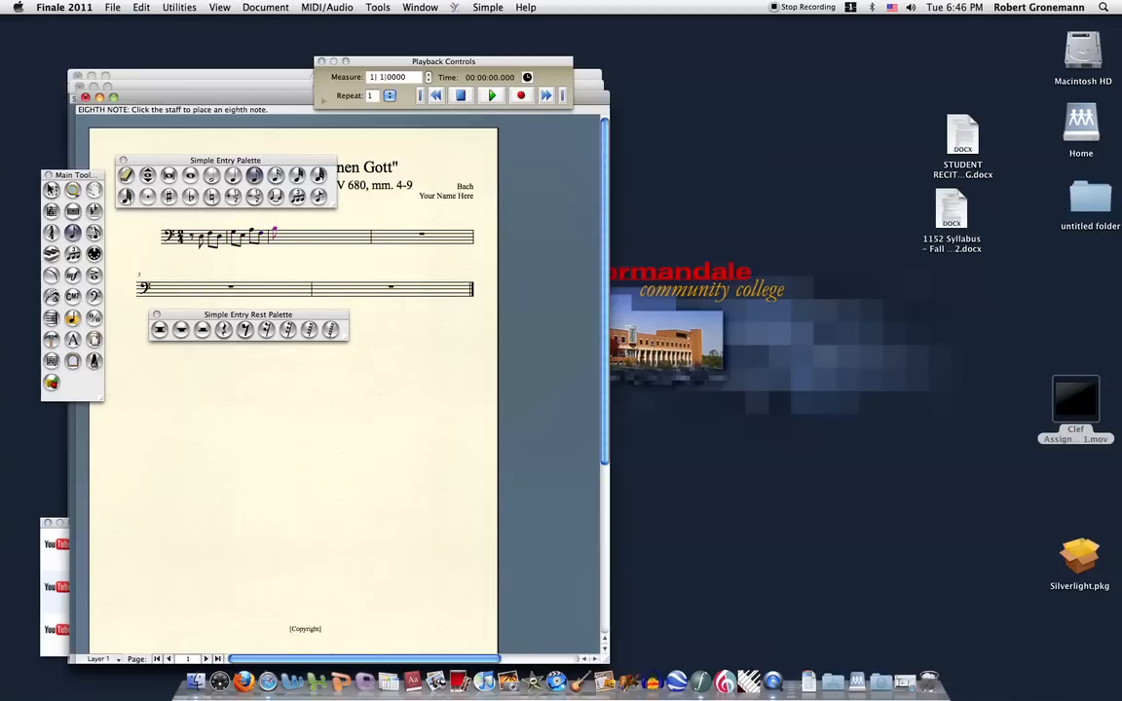
Complete measure 3 with eighth notes, adding a flat to its first note and a sharp to its third
left_click(273, 232)
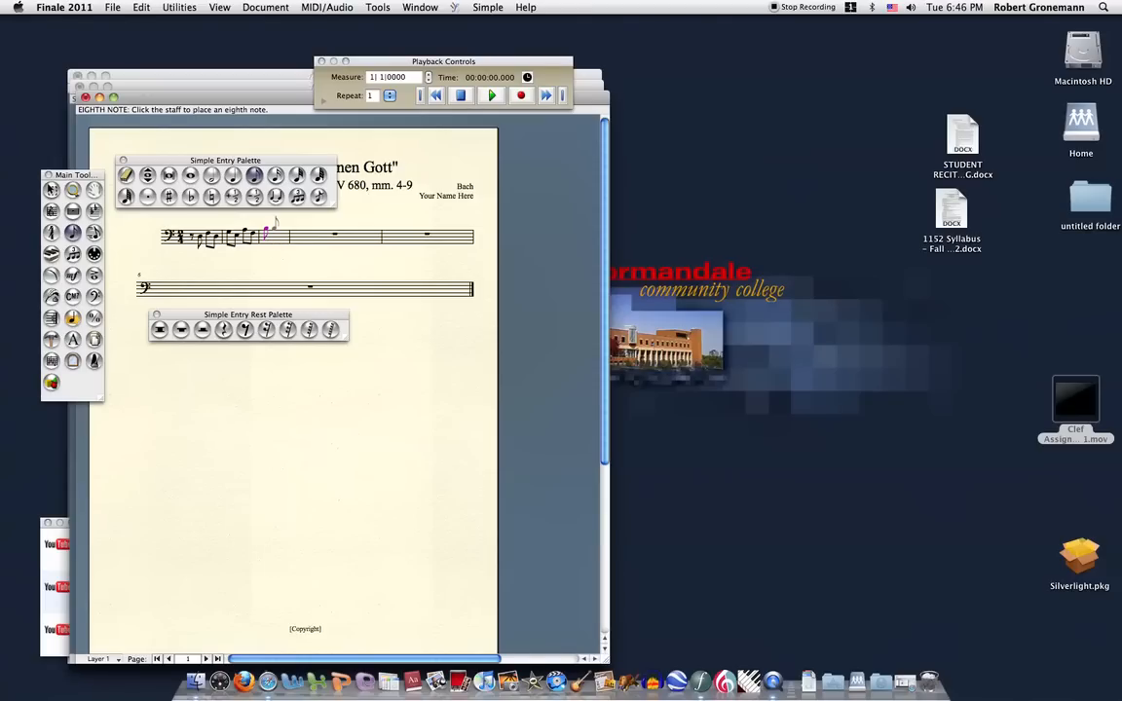
key("minus")
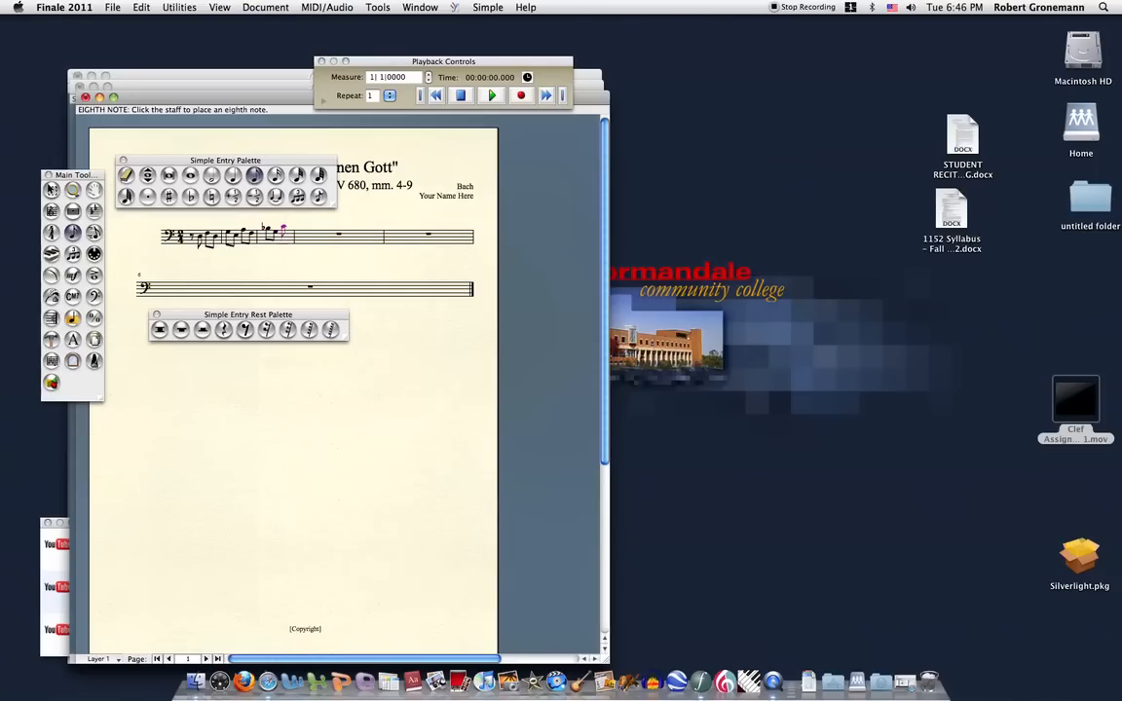
key("plus")
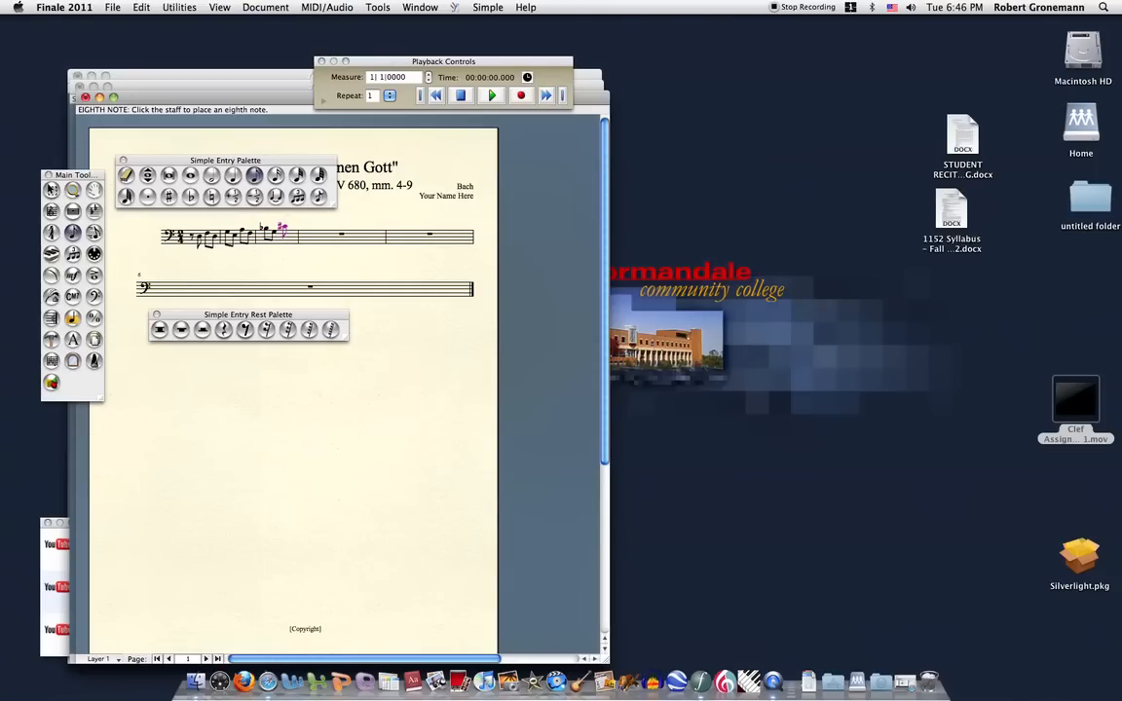
left_click(290, 226)
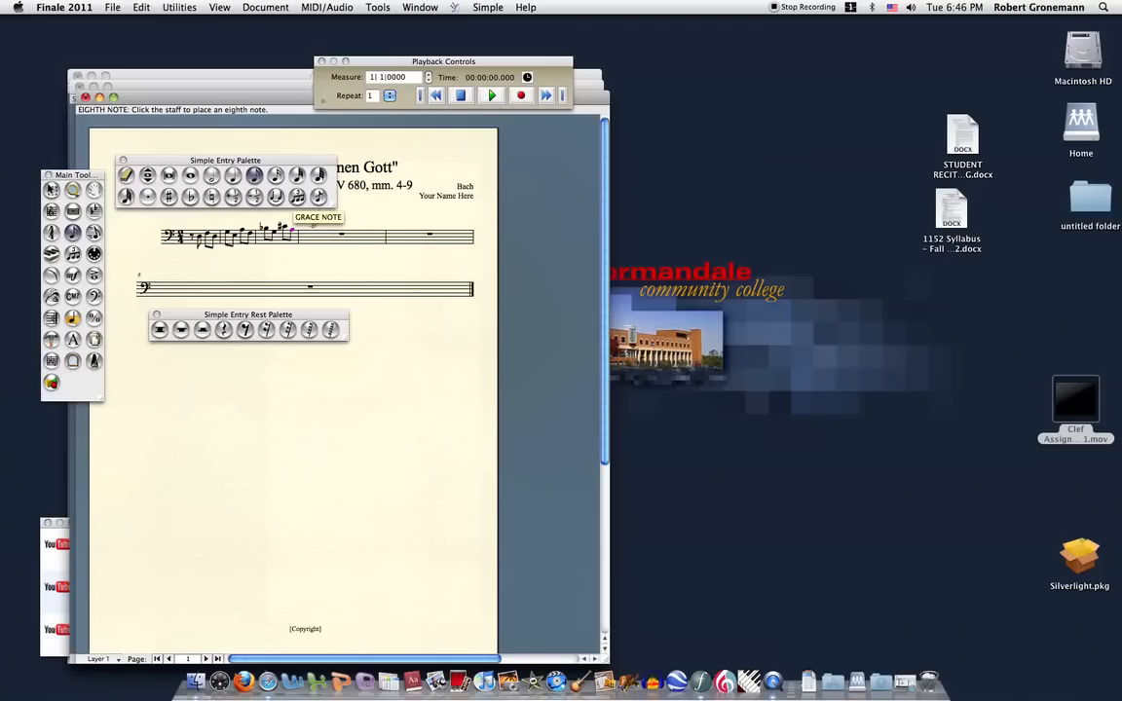
Begin measure 4 with an eighth note followed by two 16th notes
left_click(314, 225)
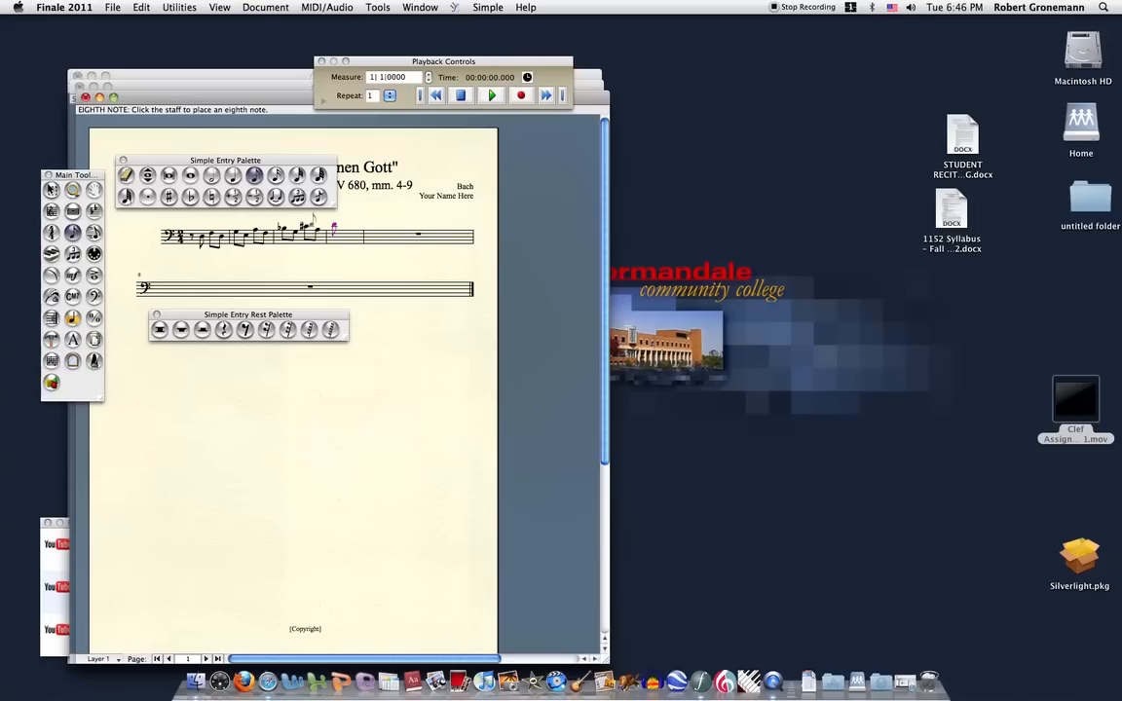
key("3")
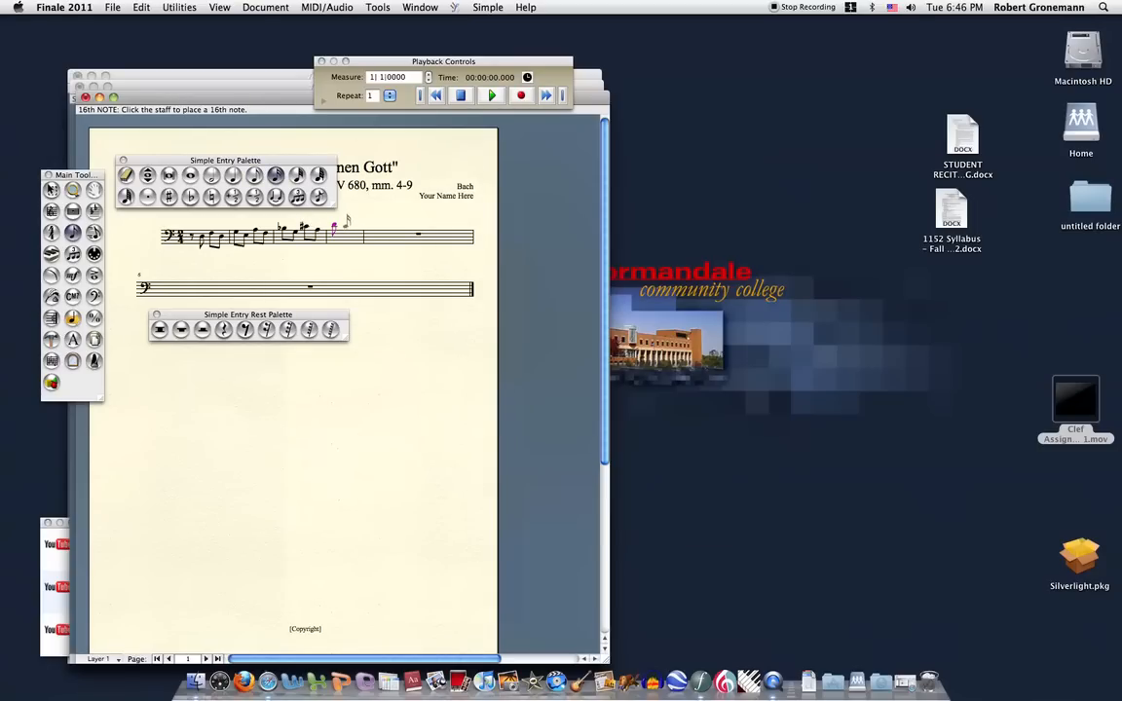
left_click(345, 225)
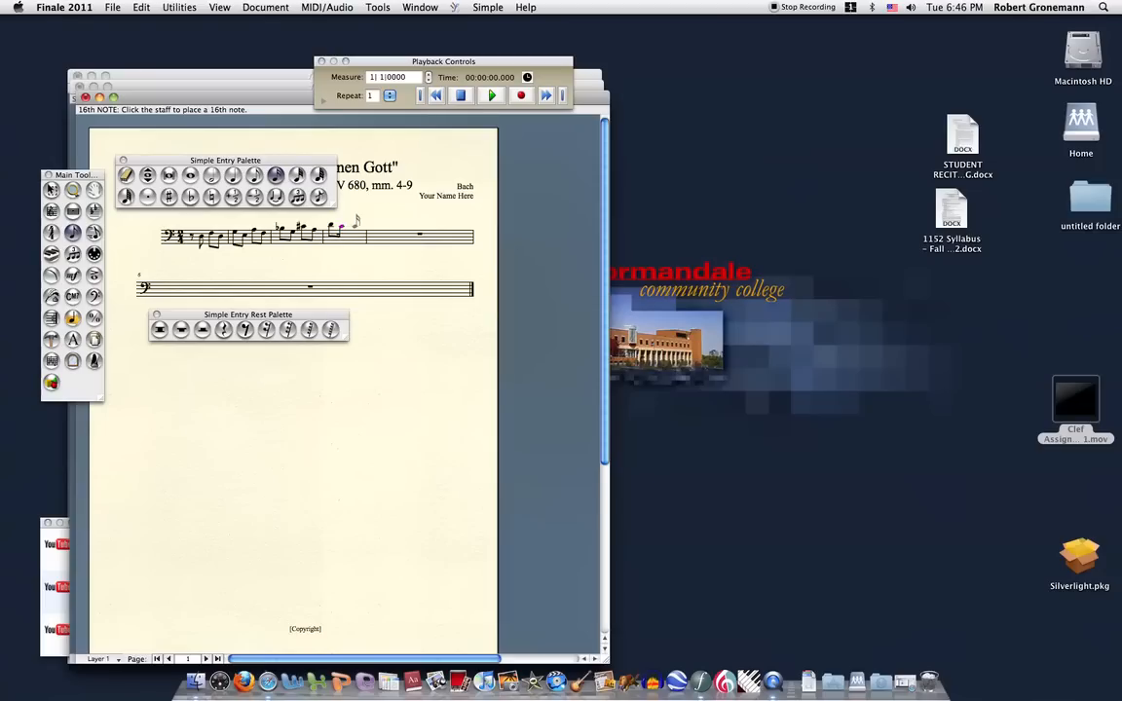
left_click(357, 221)
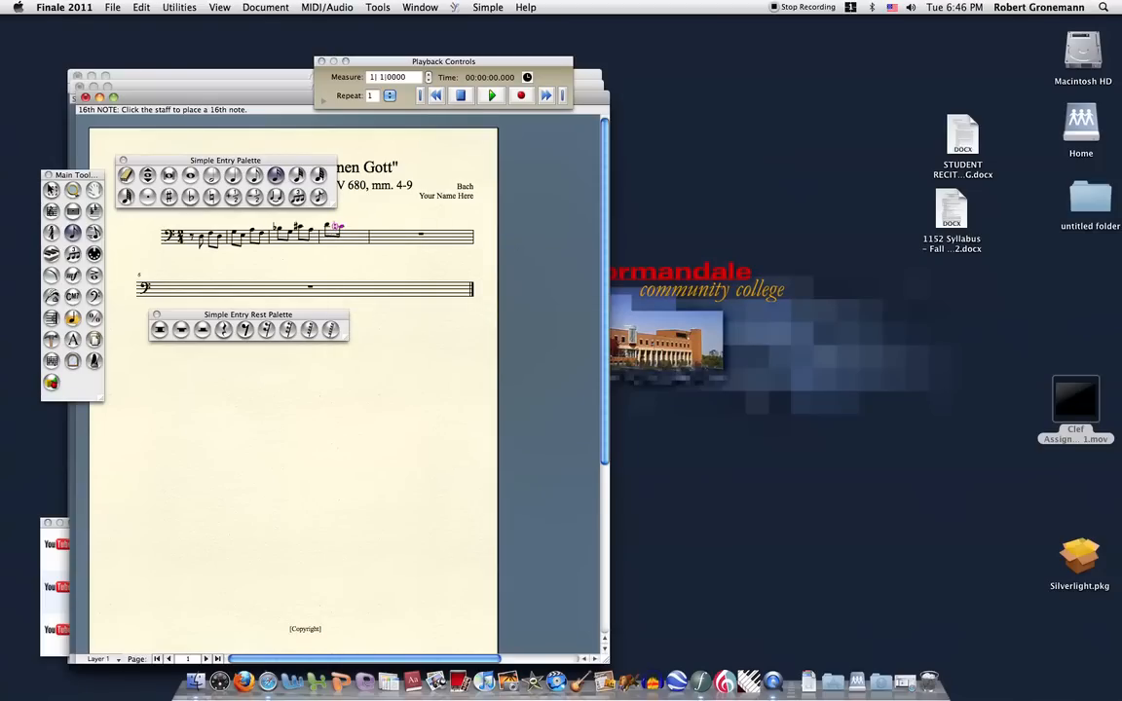
left_click(361, 220)
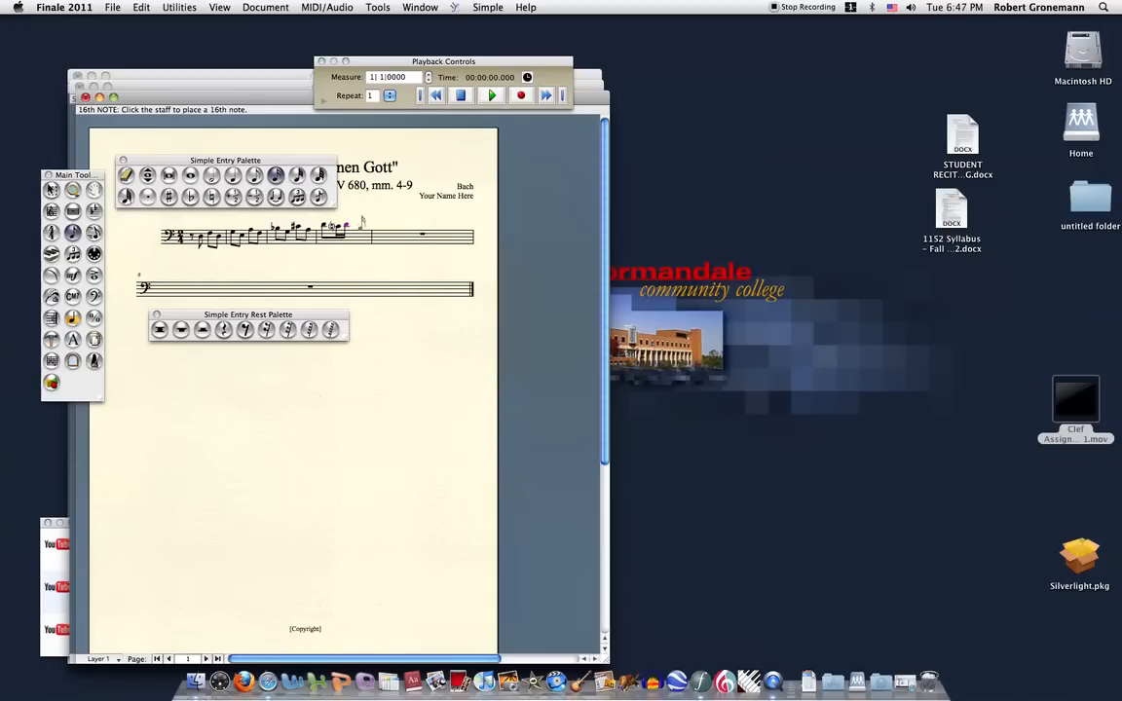
Complete measure 4 with four more 16th notes, adding a flat to the first of them
left_click(361, 222)
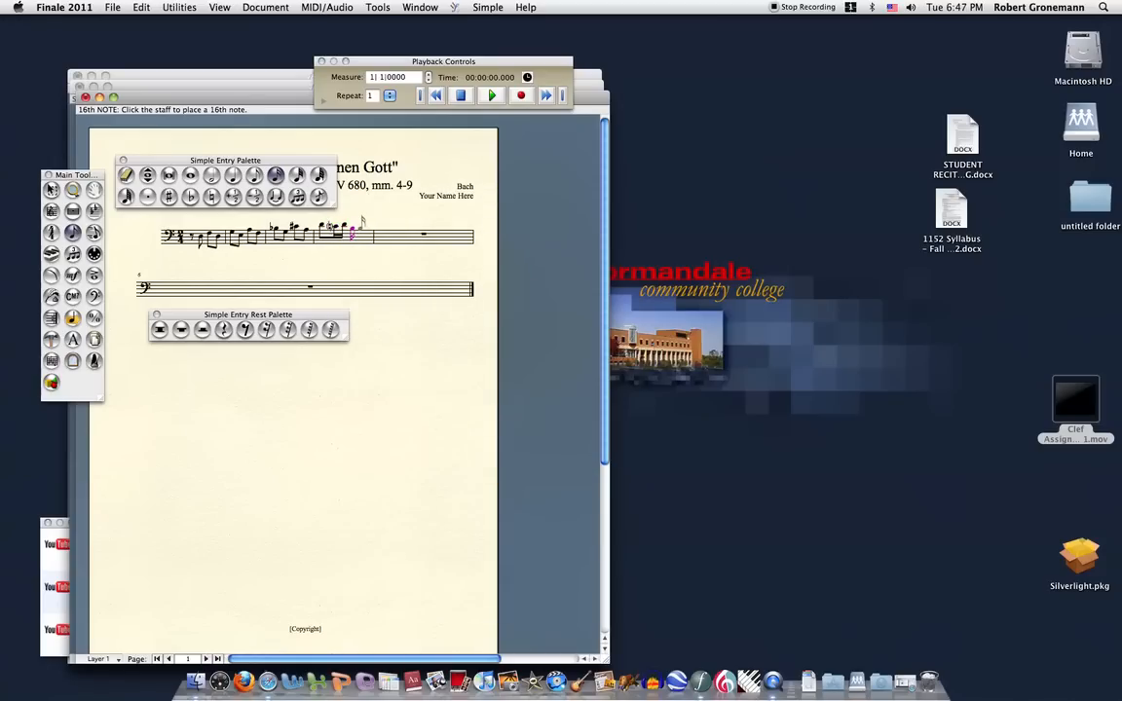
left_click(360, 220)
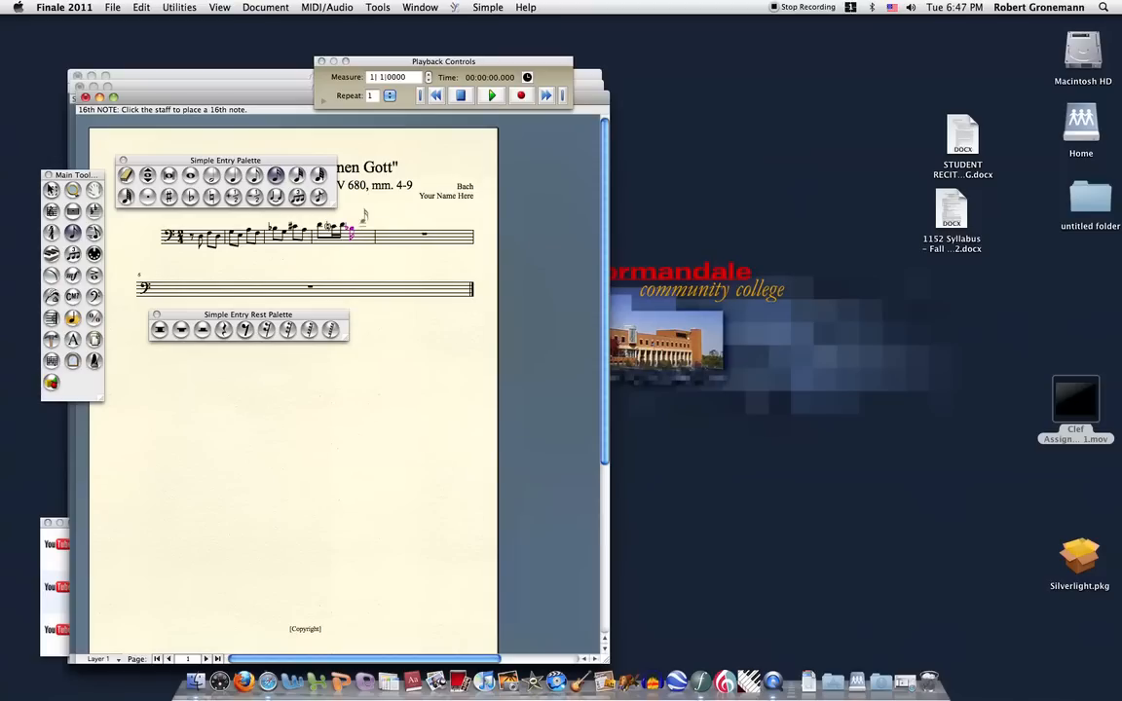
left_click(362, 222)
left_click(368, 225)
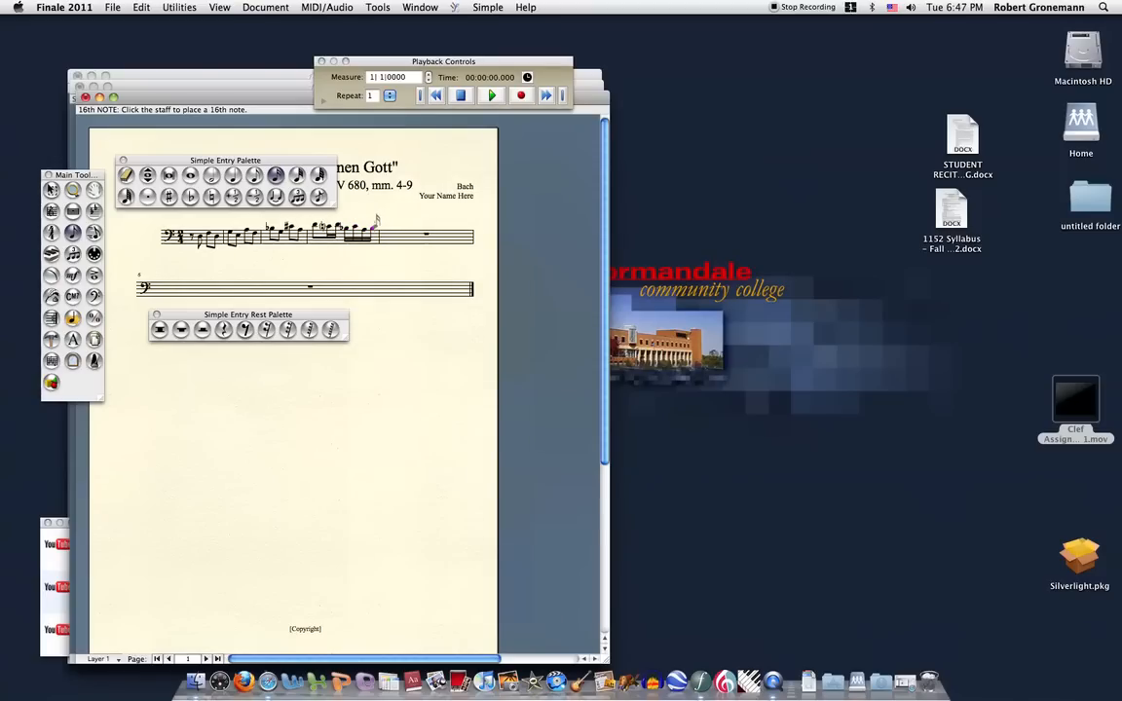
Fill measure 5 with four 16th notes followed by two eighth notes
left_click(439, 236)
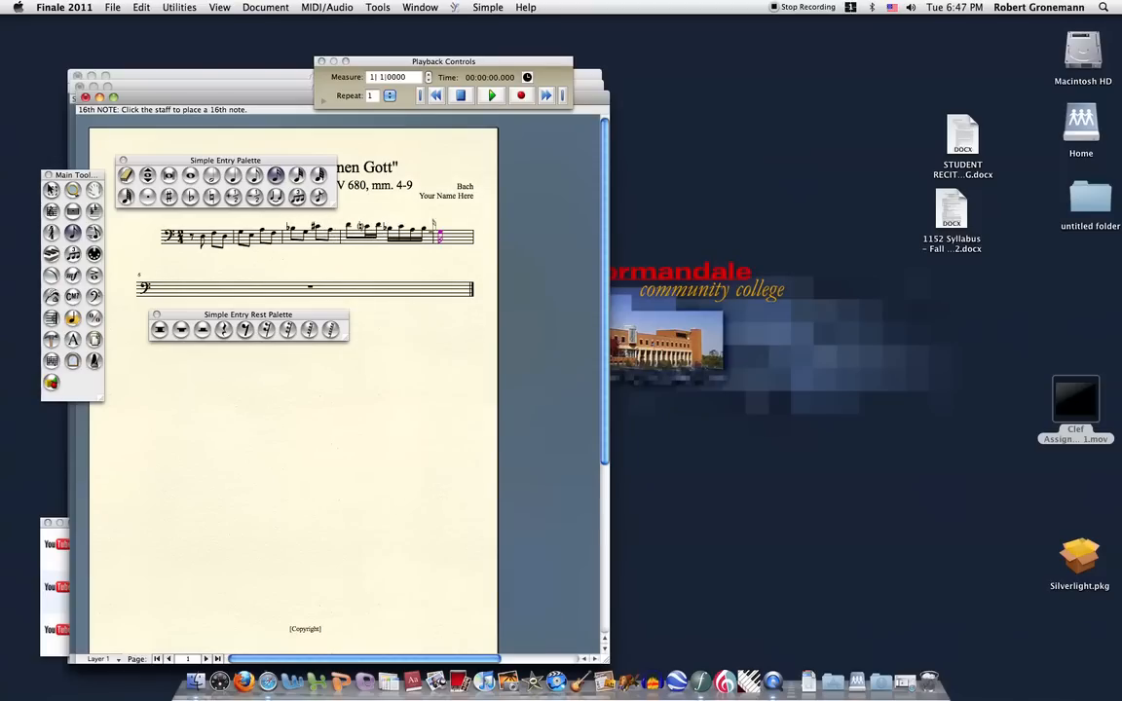
left_click(452, 226)
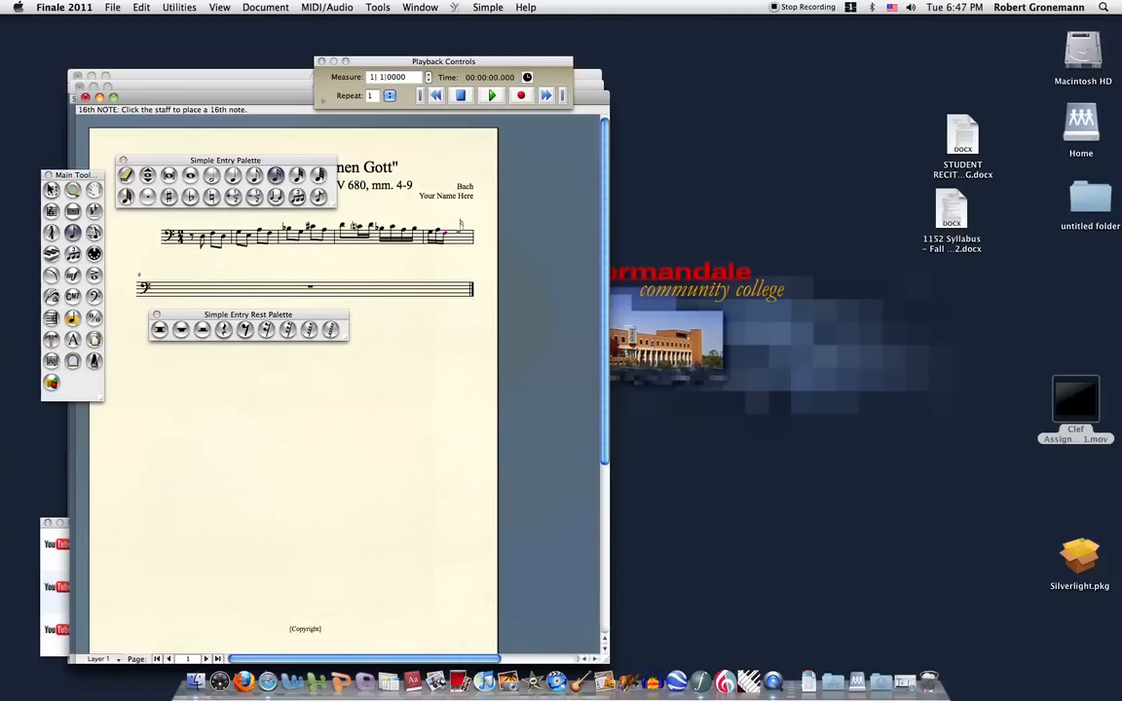
left_click(459, 225)
key("4")
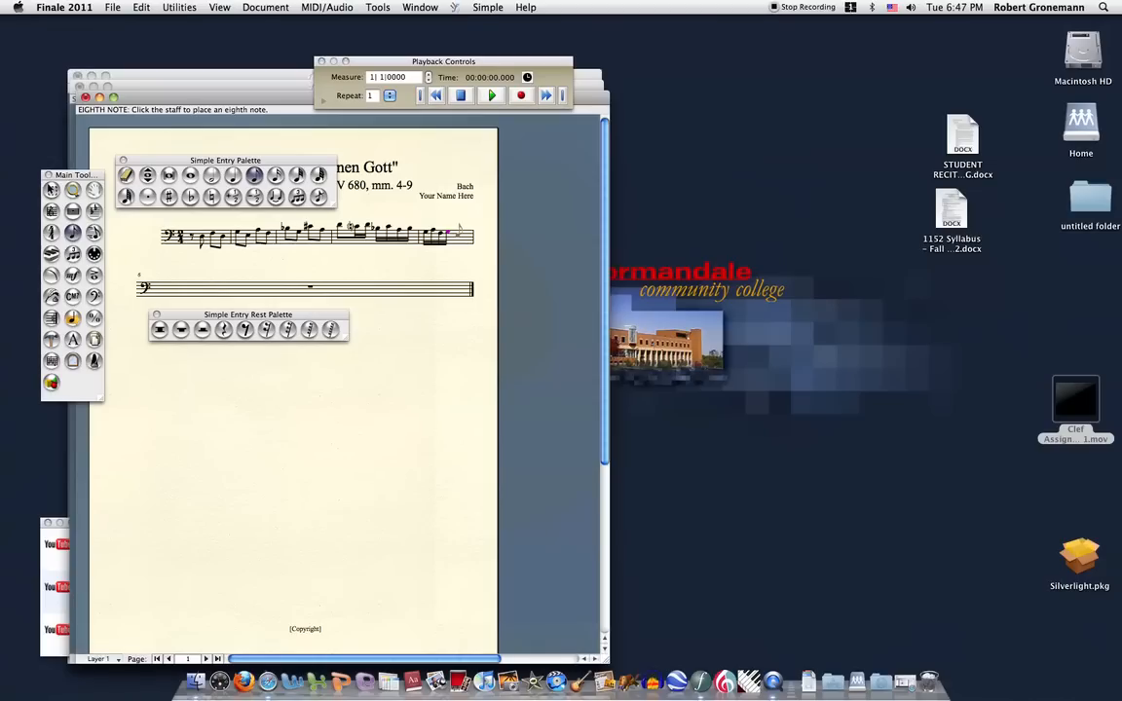
left_click(458, 231)
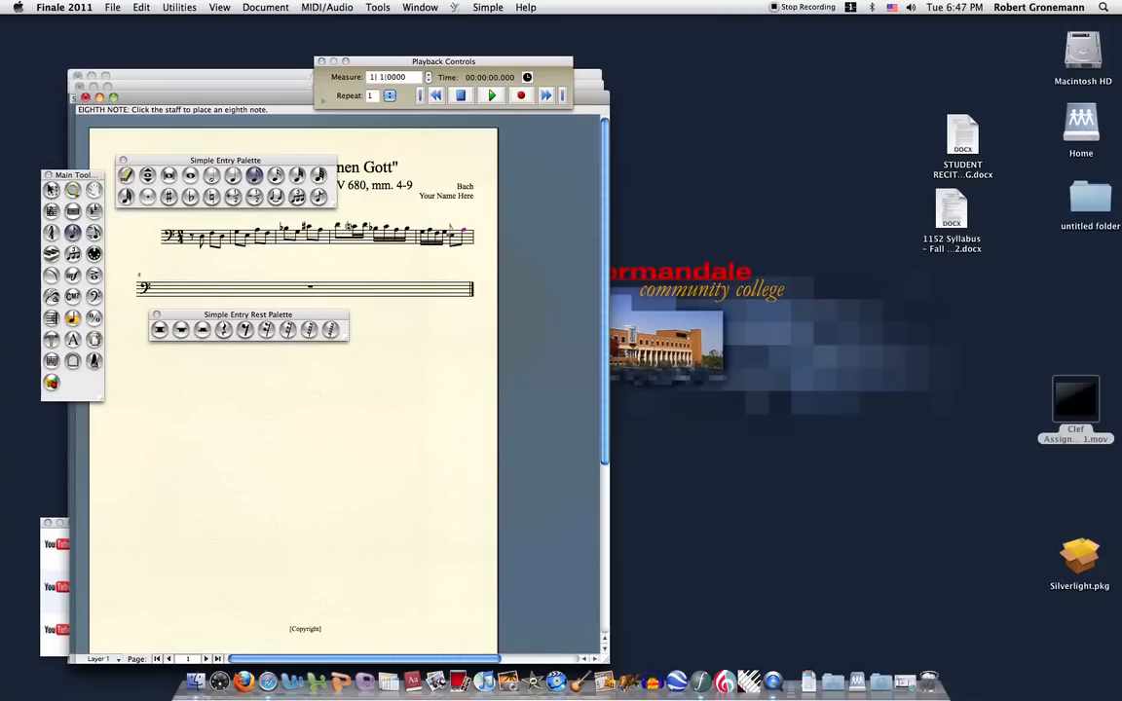
Enter a quarter note and a quarter rest in measure 6
key("5")
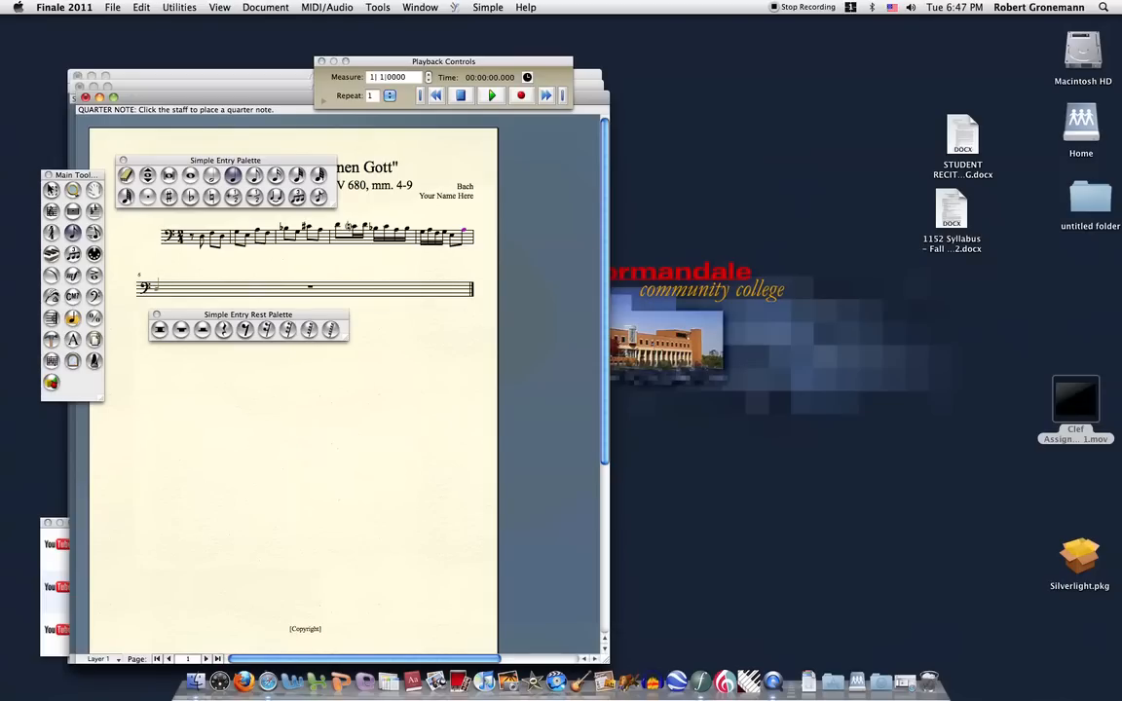
left_click(156, 290)
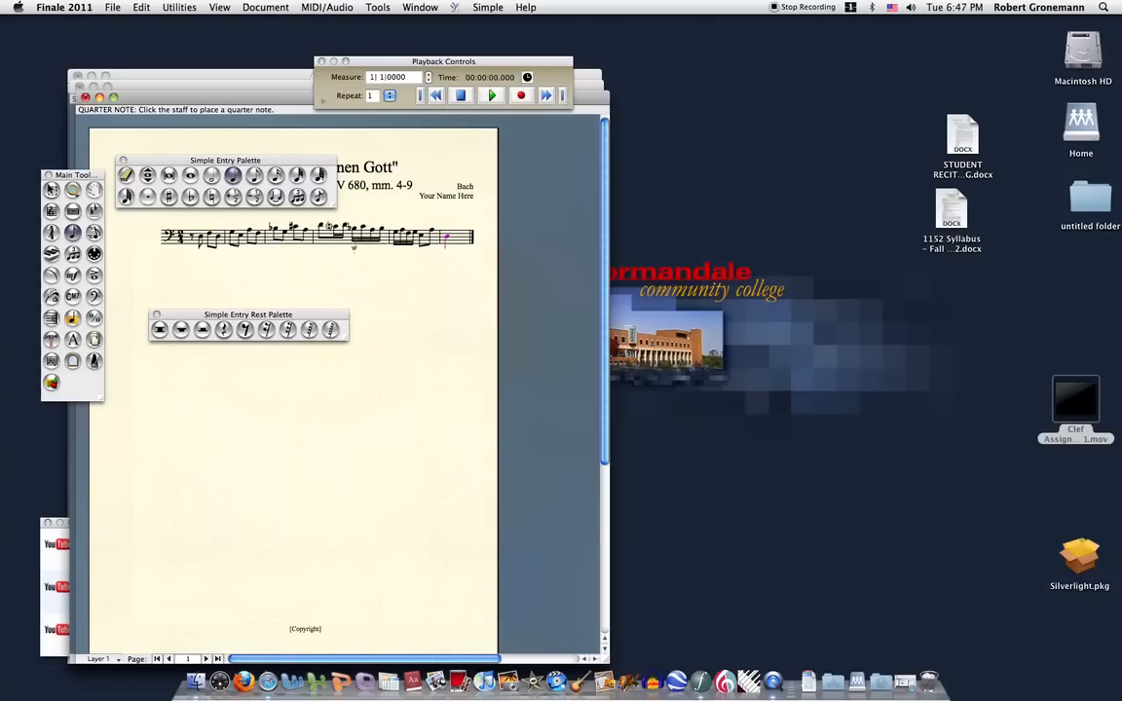
left_click(223, 329)
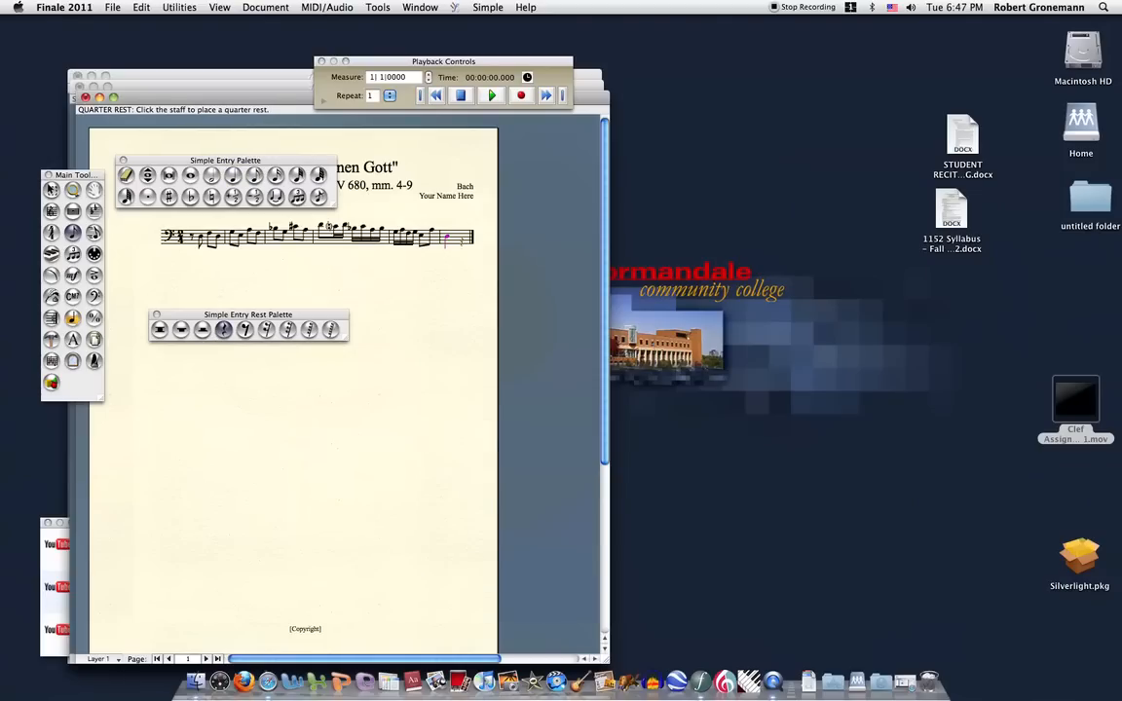
left_click(446, 245)
Give measure 6 a custom barline using the thin vertical line, shape 103, and switch to the Selection tool
left_click(72, 211)
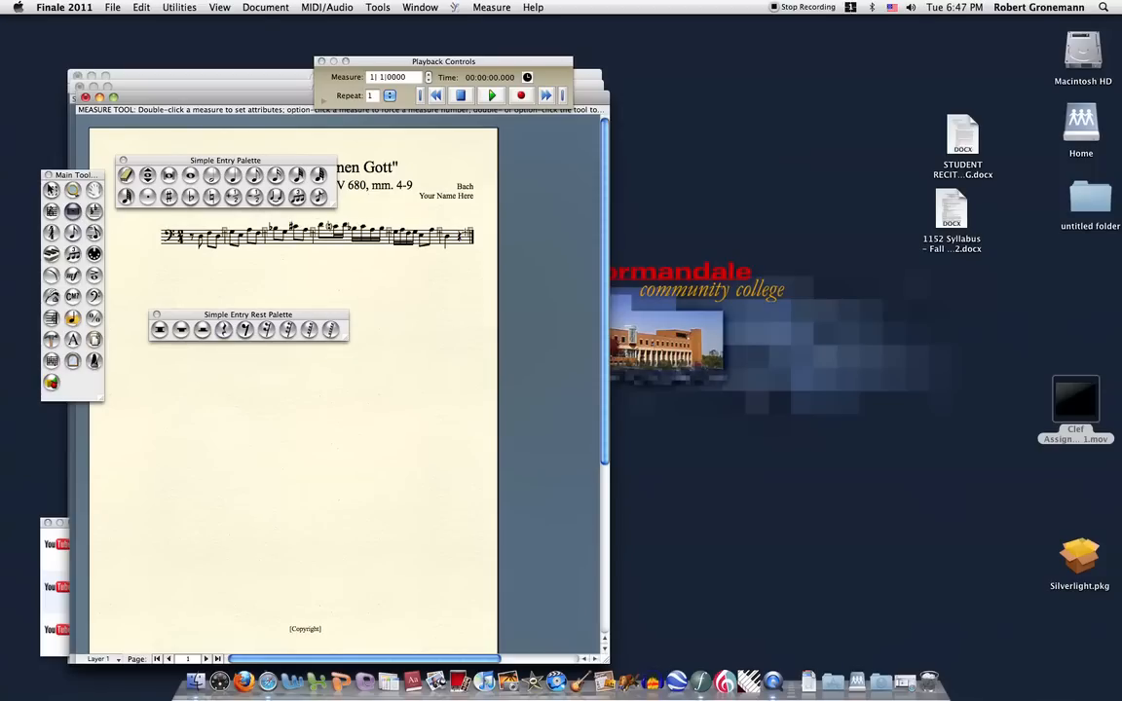
double_click(465, 240)
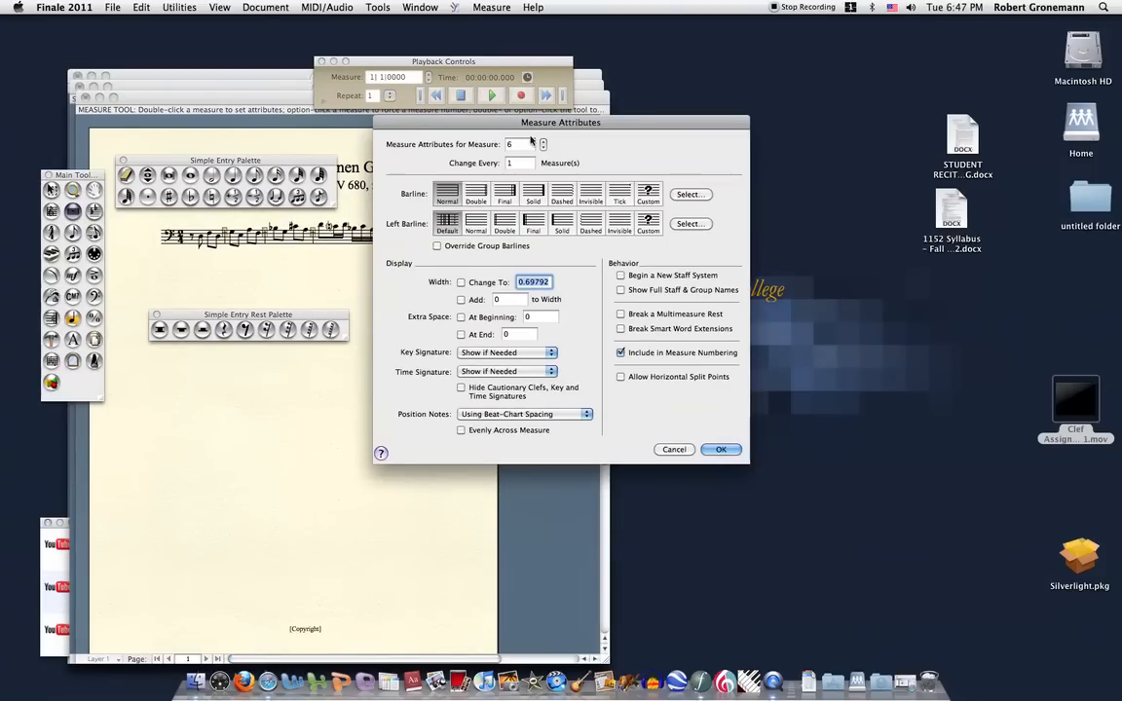
left_click_drag(532, 129, 650, 149)
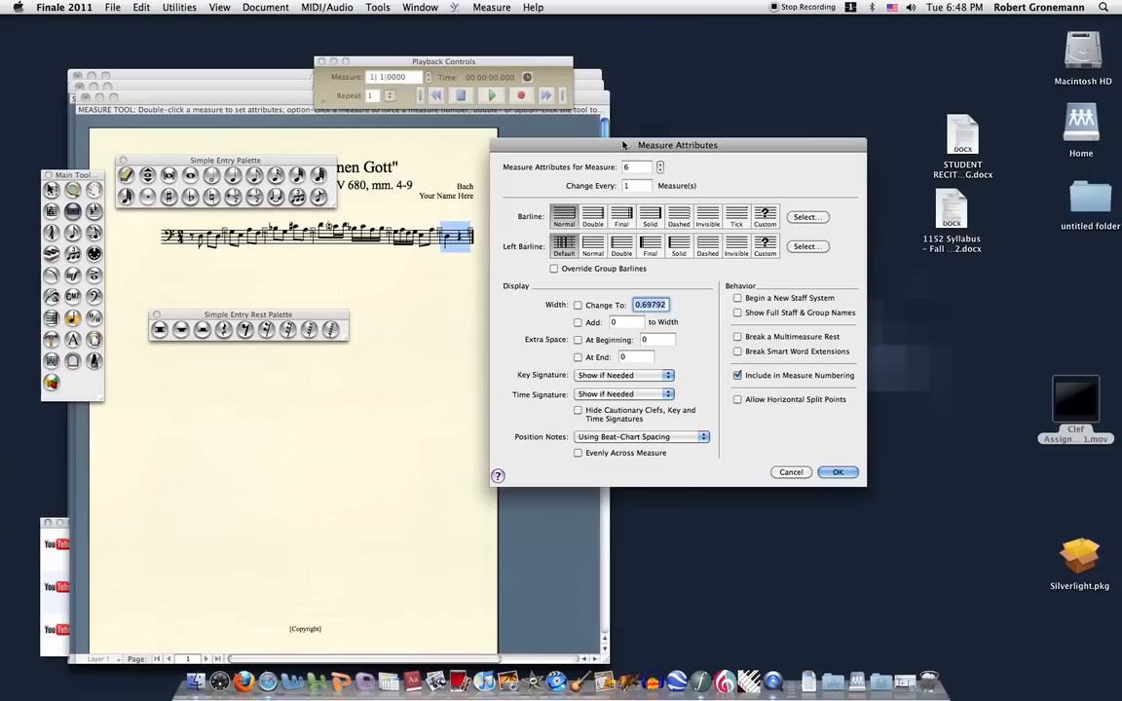
left_click(765, 216)
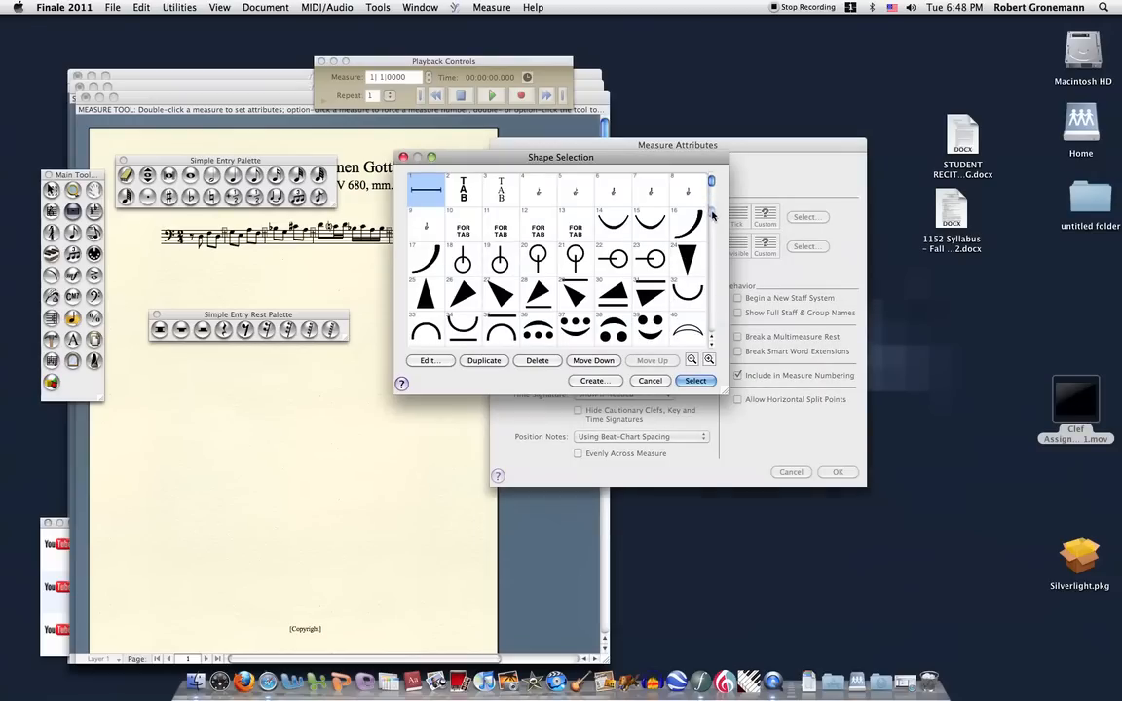
scroll(711, 214, "down", 5)
scroll(711, 220, "down", 1)
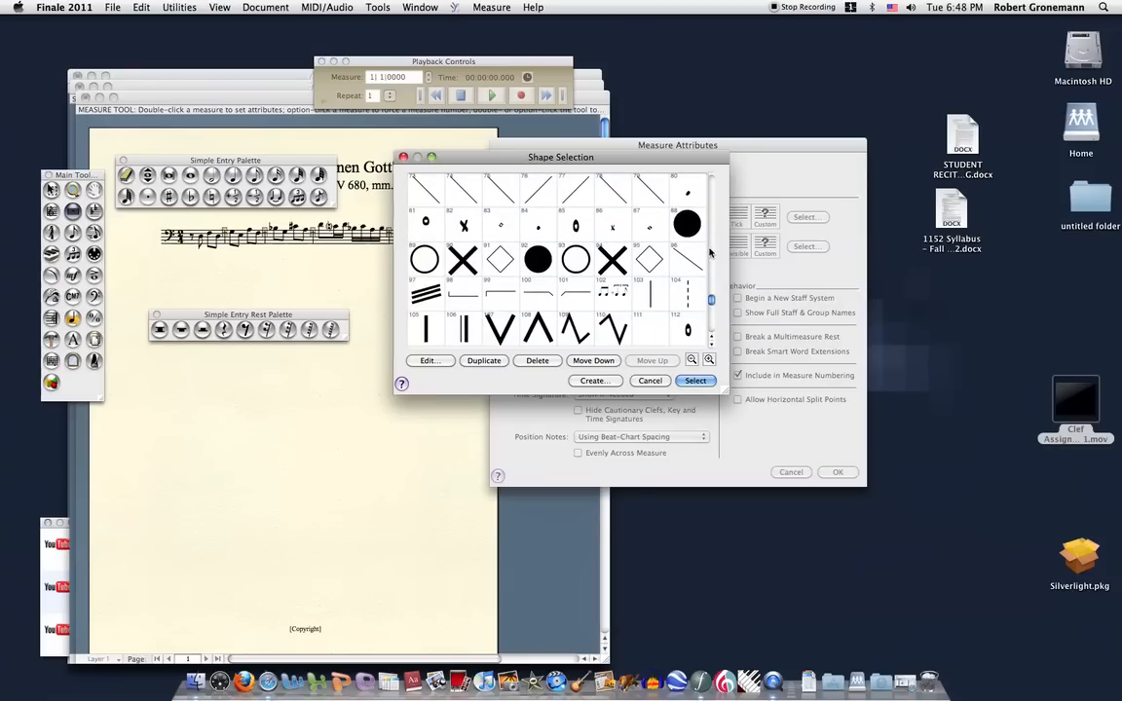
scroll(700, 308, "down", 2)
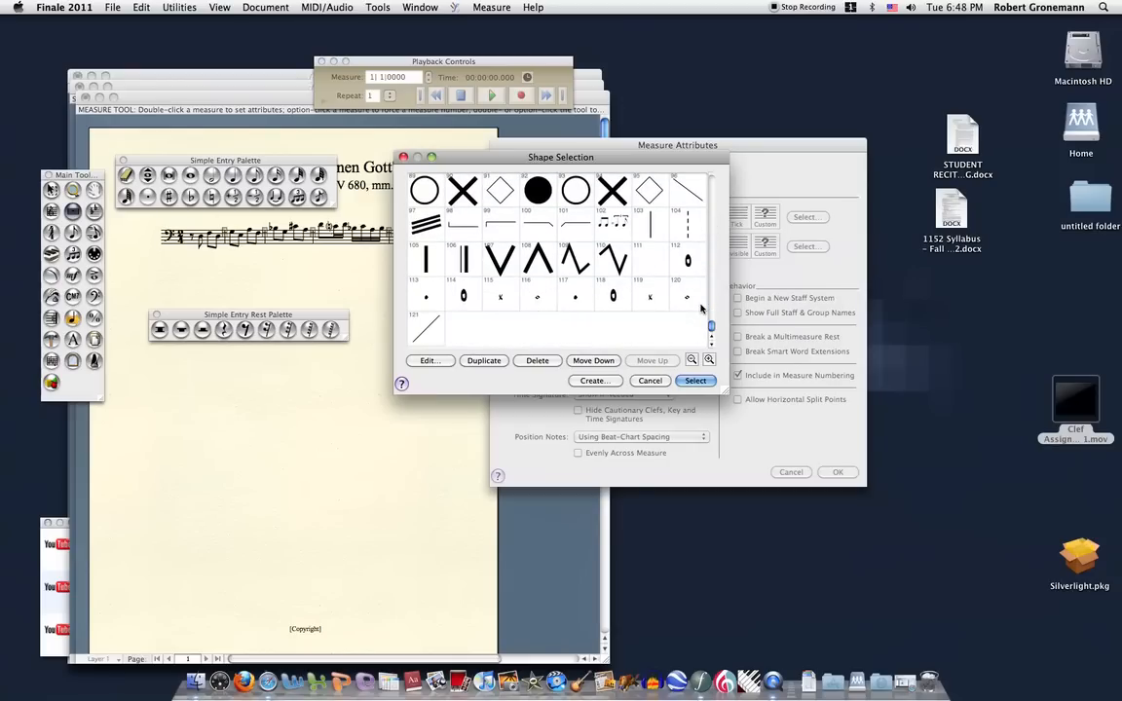
left_click(651, 227)
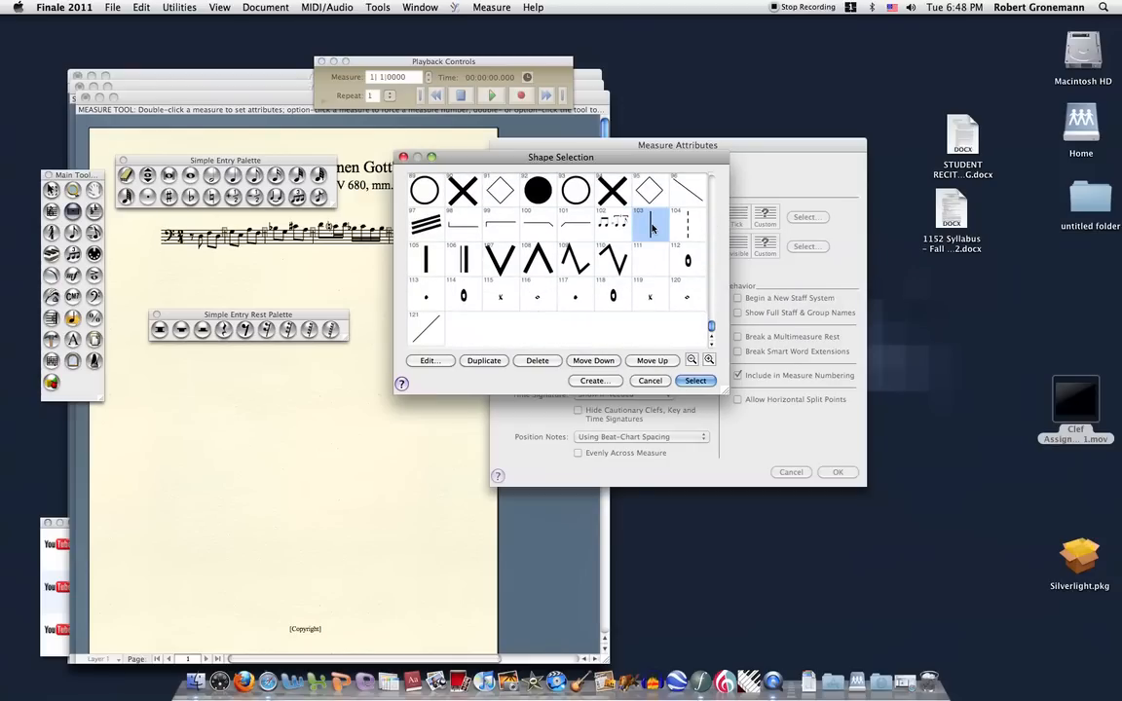
left_click(695, 380)
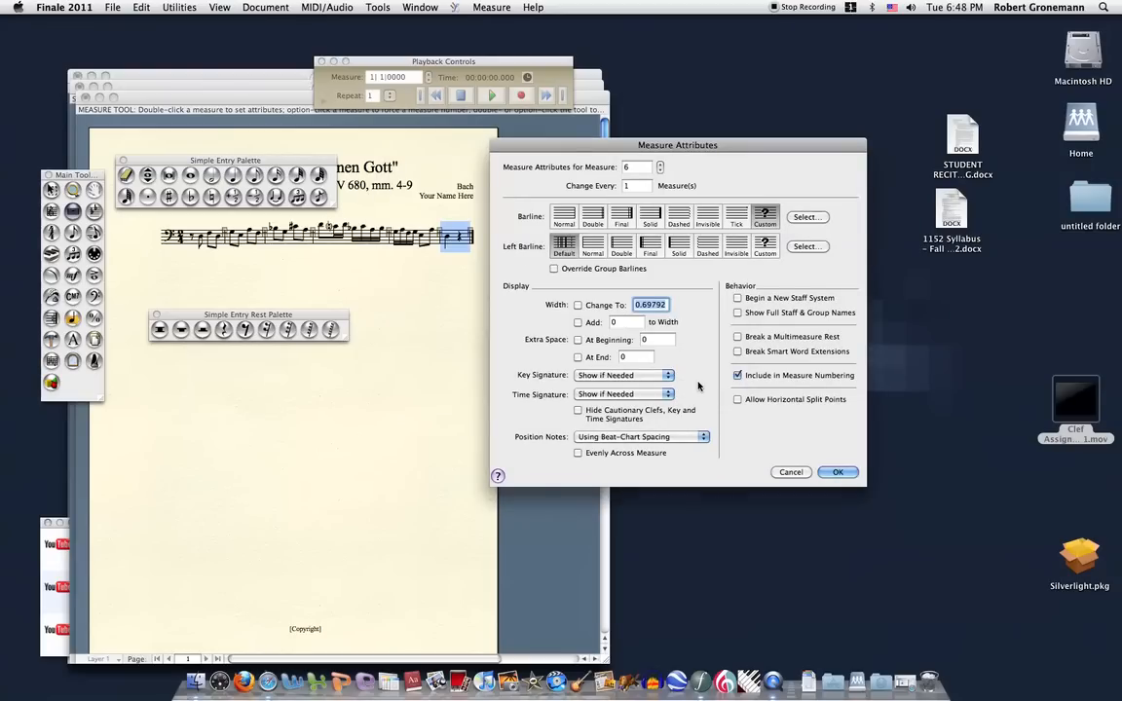
left_click(845, 471)
left_click(452, 297)
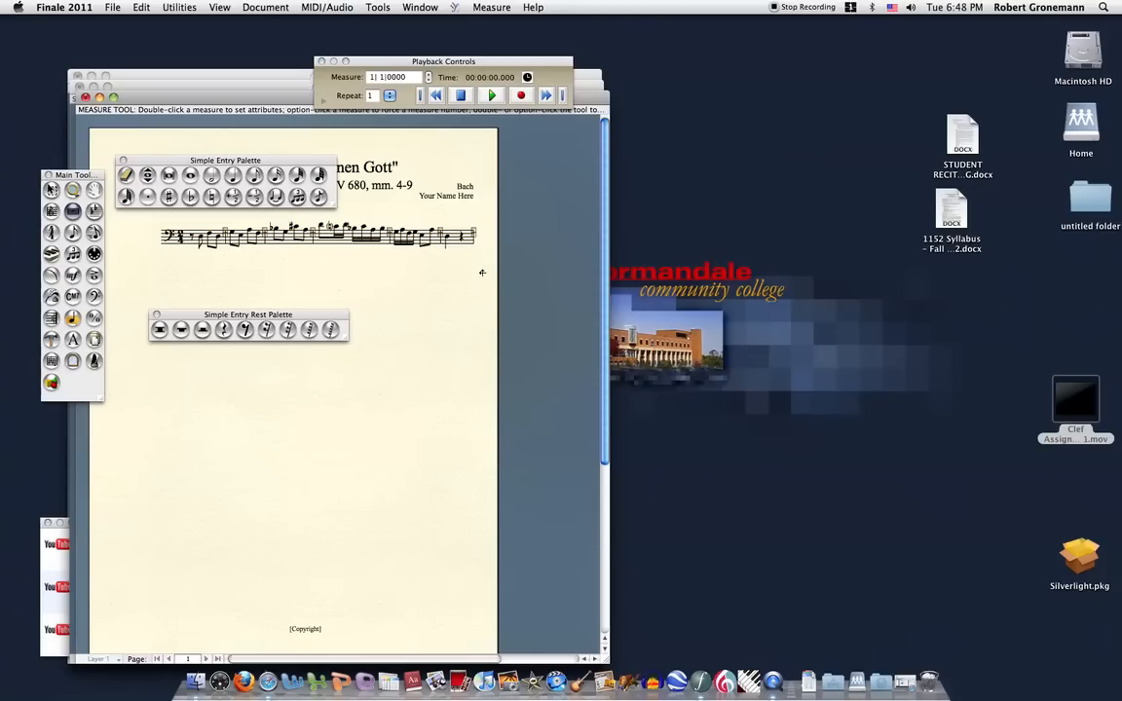
left_click(52, 188)
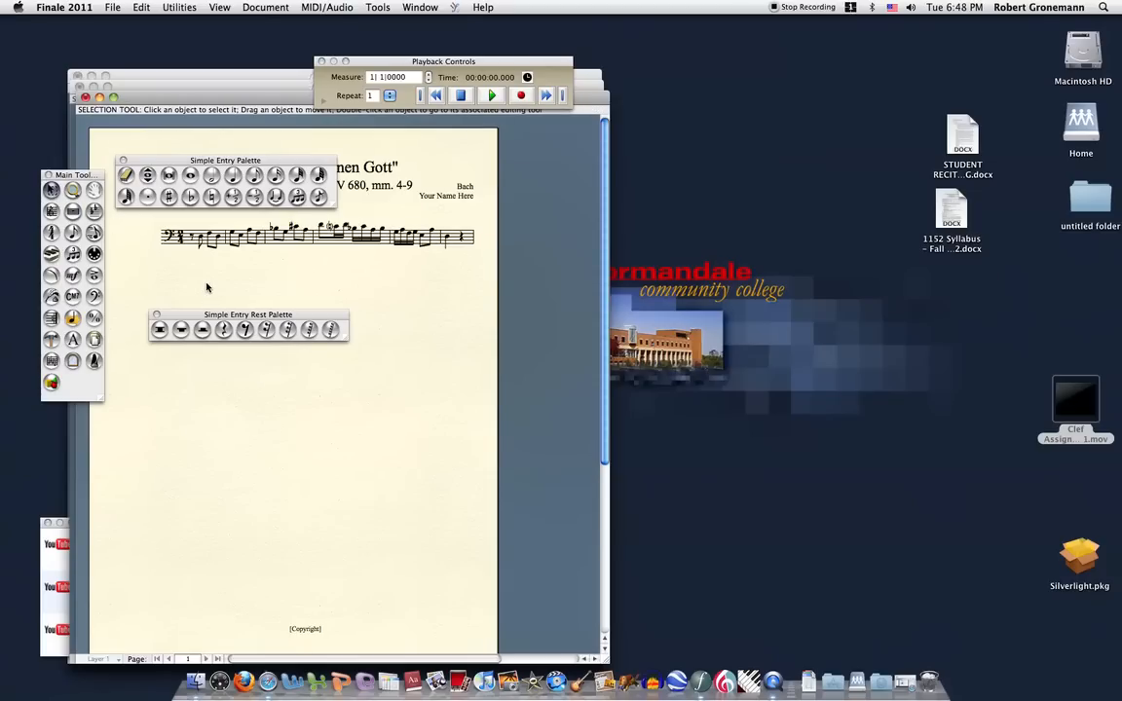